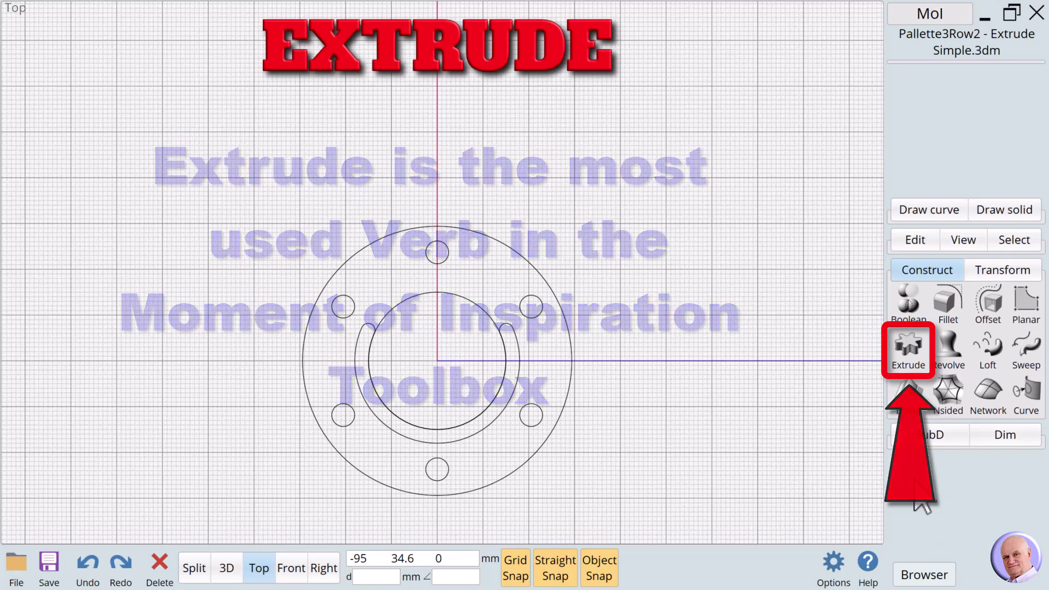
Start an Extrude with the flange's inner circle chosen as the profile.
{"action": "left_click", "coordinate": [909, 348]}
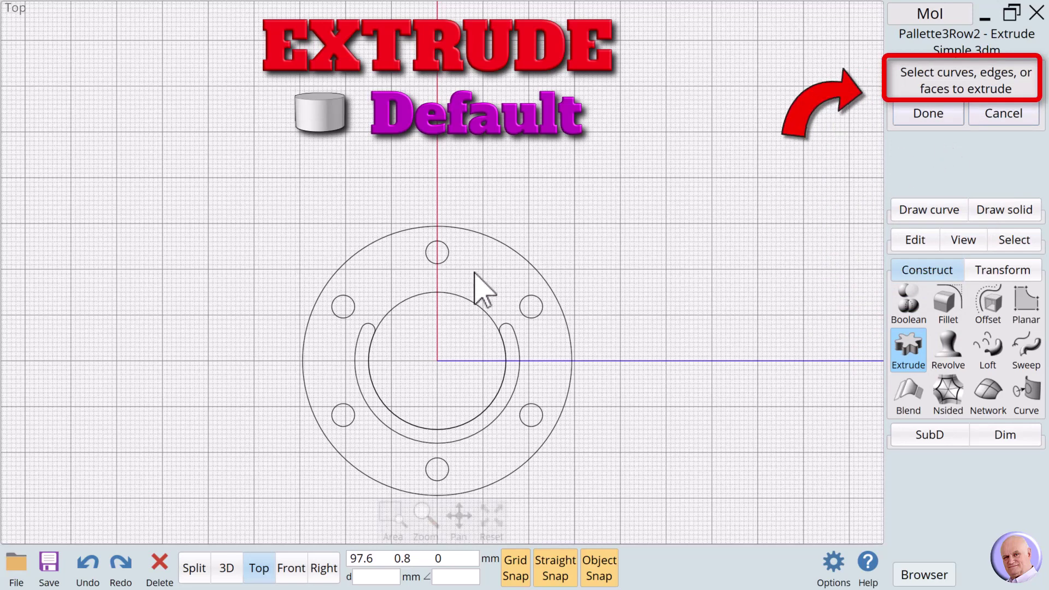
{"action": "left_click", "coordinate": [467, 301]}
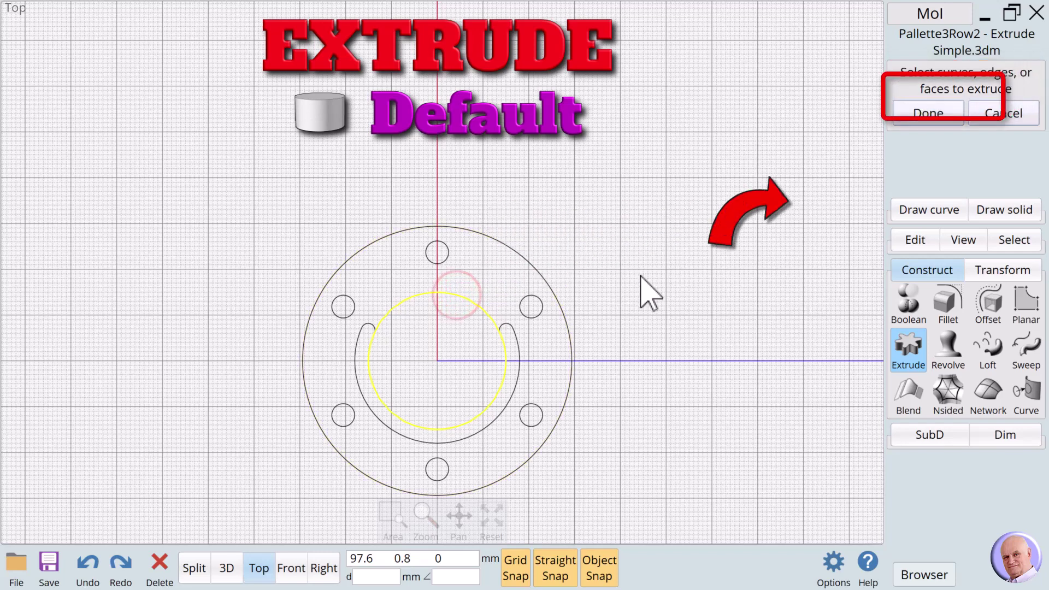
{"action": "left_click", "coordinate": [948, 116]}
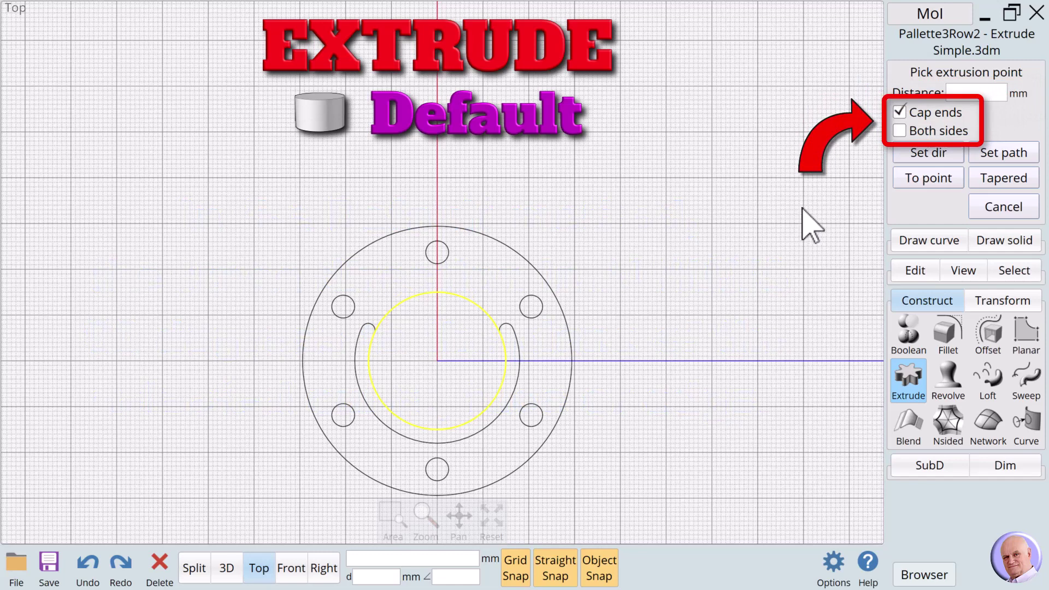
In 3D view, extrude the inner circle 10 mm with Cap ends on and Both sides off.
{"action": "left_click", "coordinate": [897, 114]}
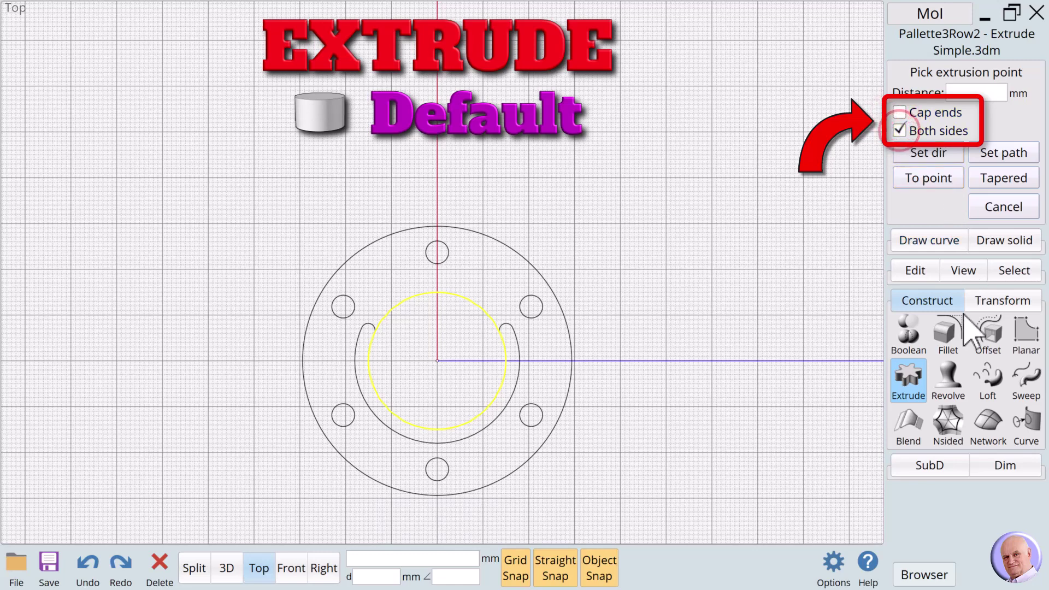
{"action": "left_click", "coordinate": [227, 568]}
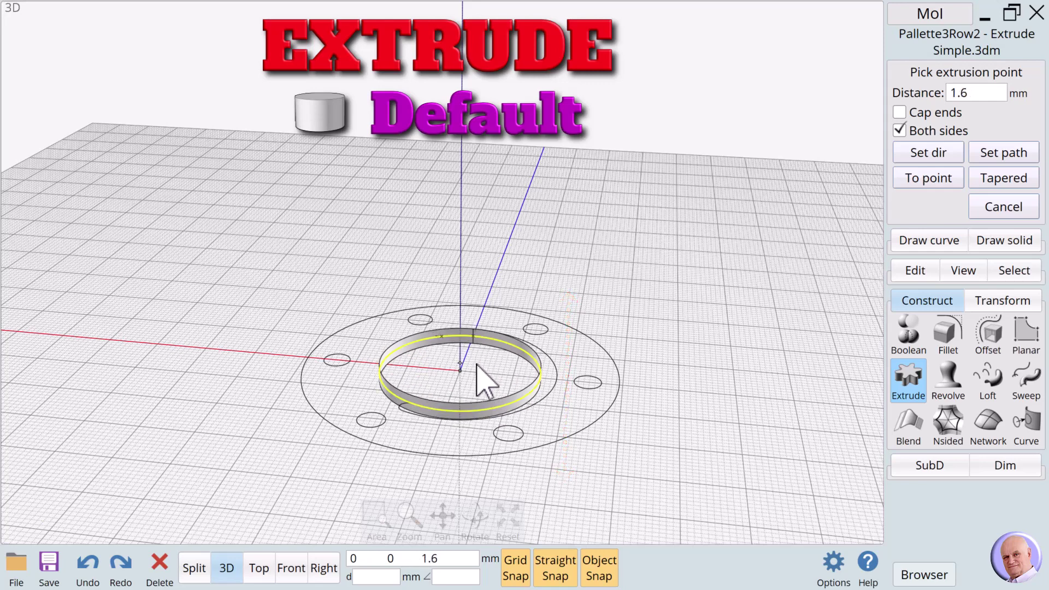
{"action": "left_click", "coordinate": [900, 131]}
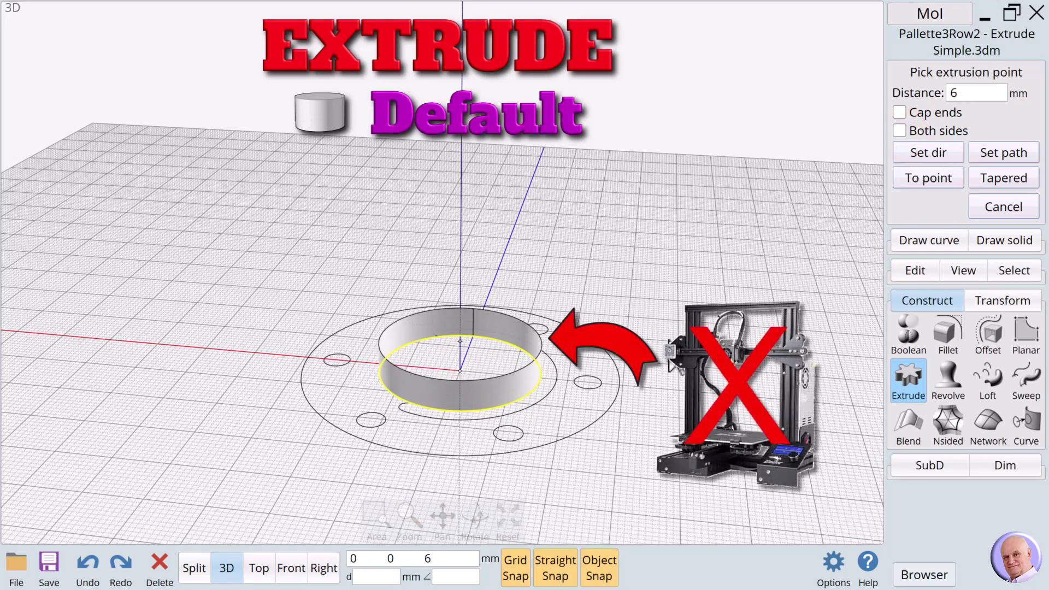
{"action": "left_click", "coordinate": [902, 113]}
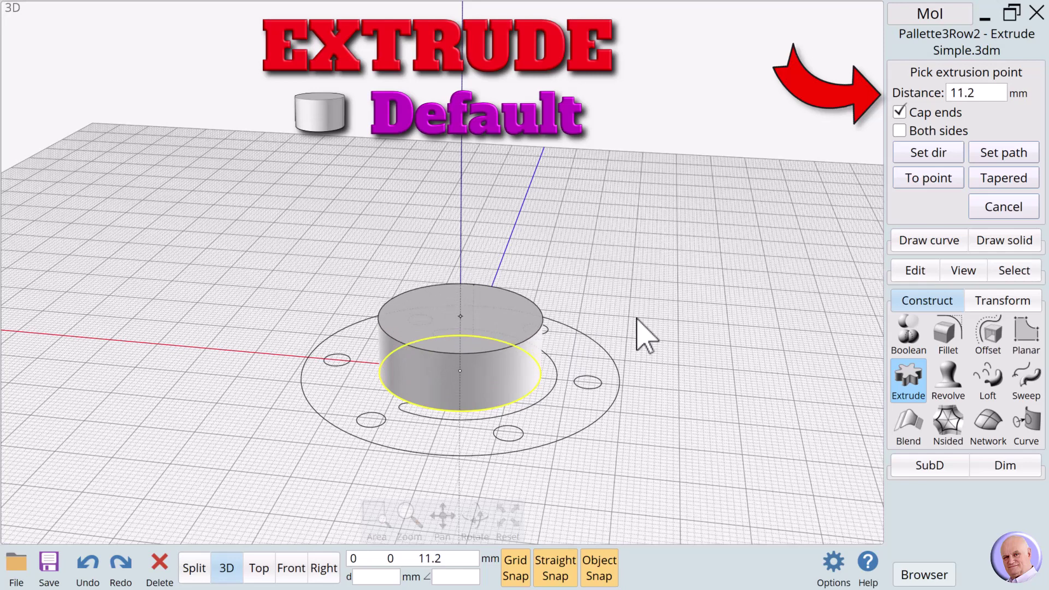
{"action": "left_click", "coordinate": [961, 92]}
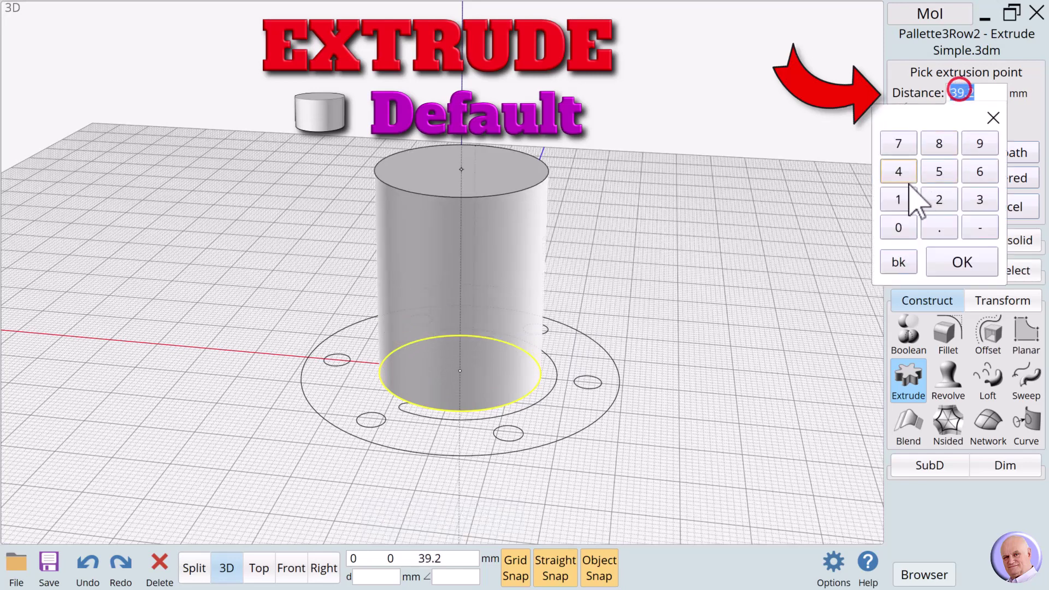
{"action": "left_click", "coordinate": [900, 198]}
{"action": "left_click", "coordinate": [901, 227]}
{"action": "left_click", "coordinate": [952, 259]}
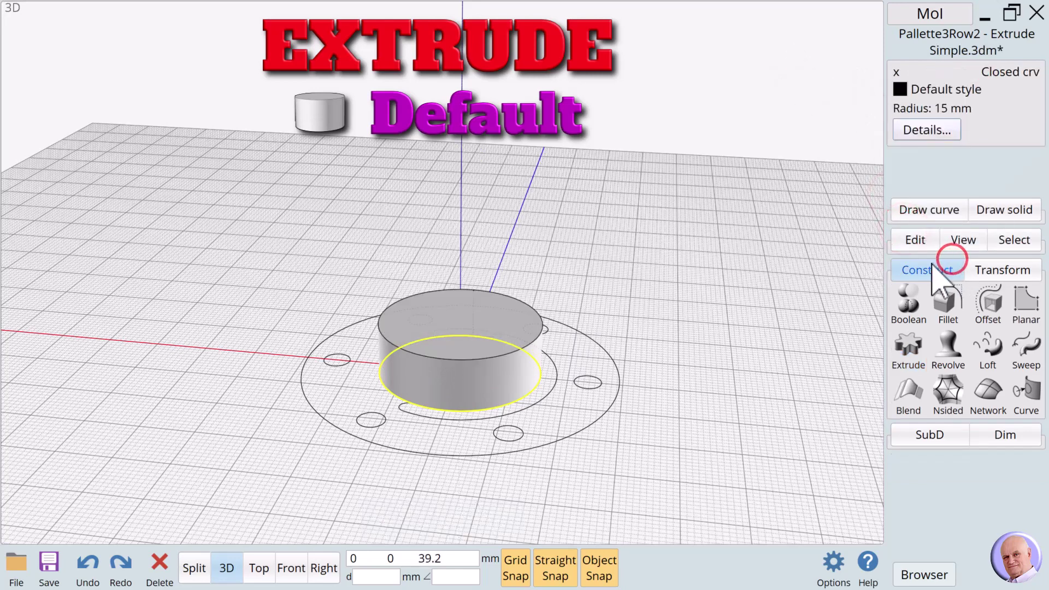
Select just the cylinder's top face and start extruding it.
{"action": "left_click", "coordinate": [682, 392]}
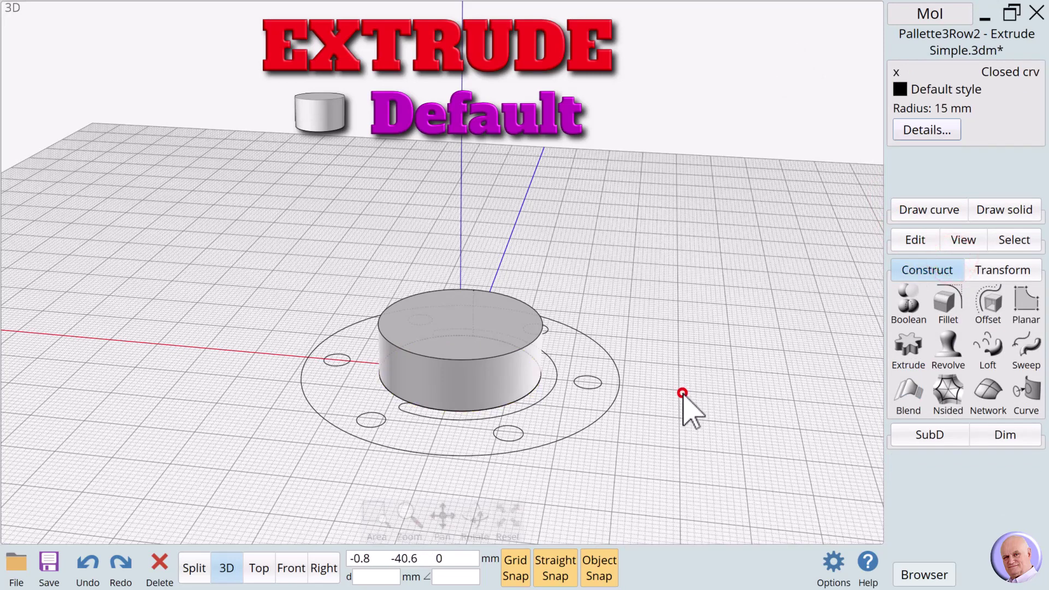
{"action": "left_click", "coordinate": [497, 365]}
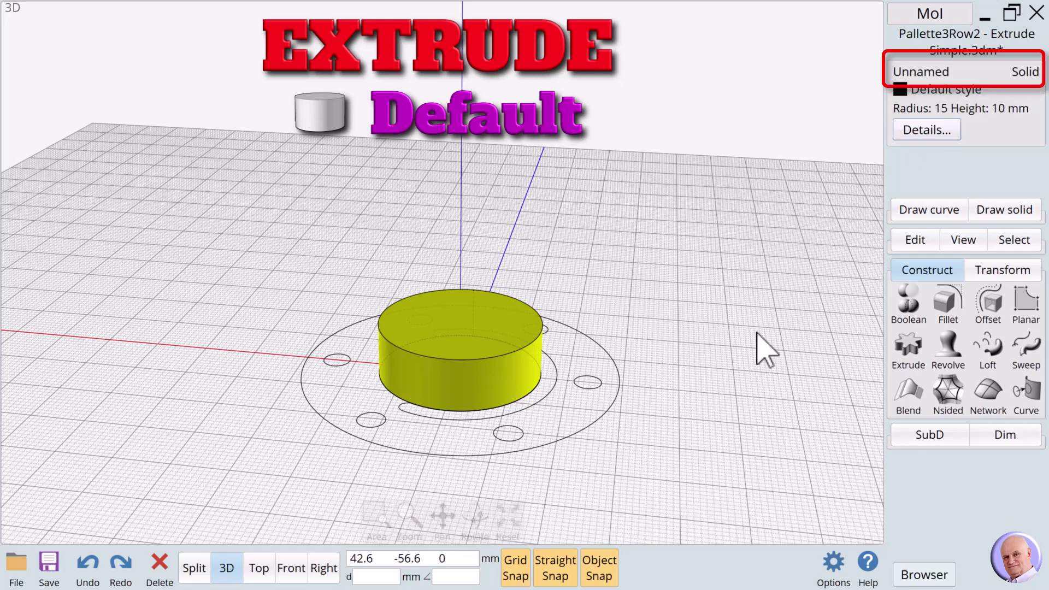
{"action": "left_click", "coordinate": [704, 435]}
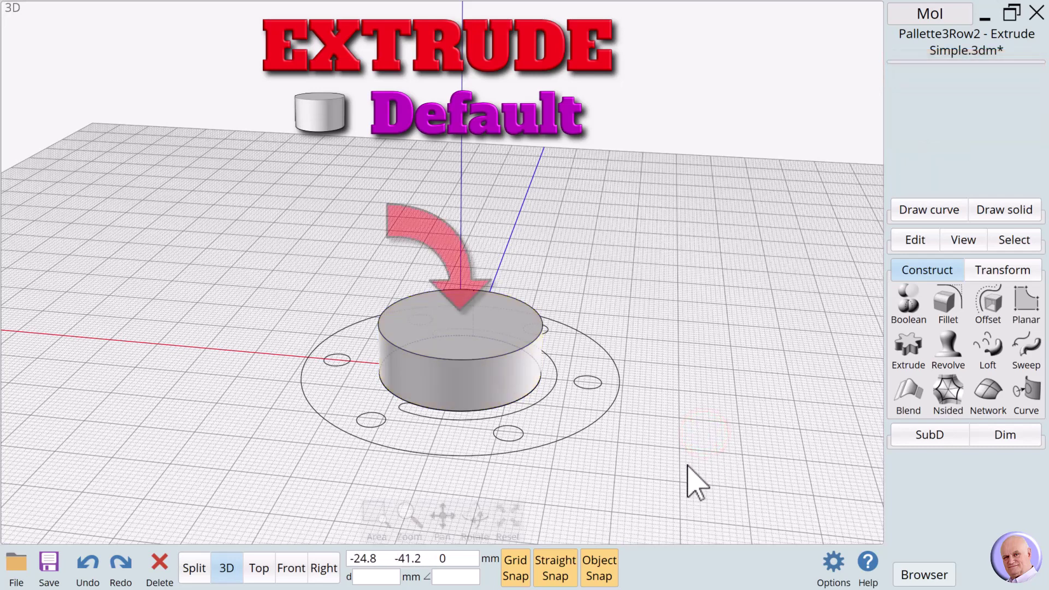
{"action": "left_click", "coordinate": [468, 358]}
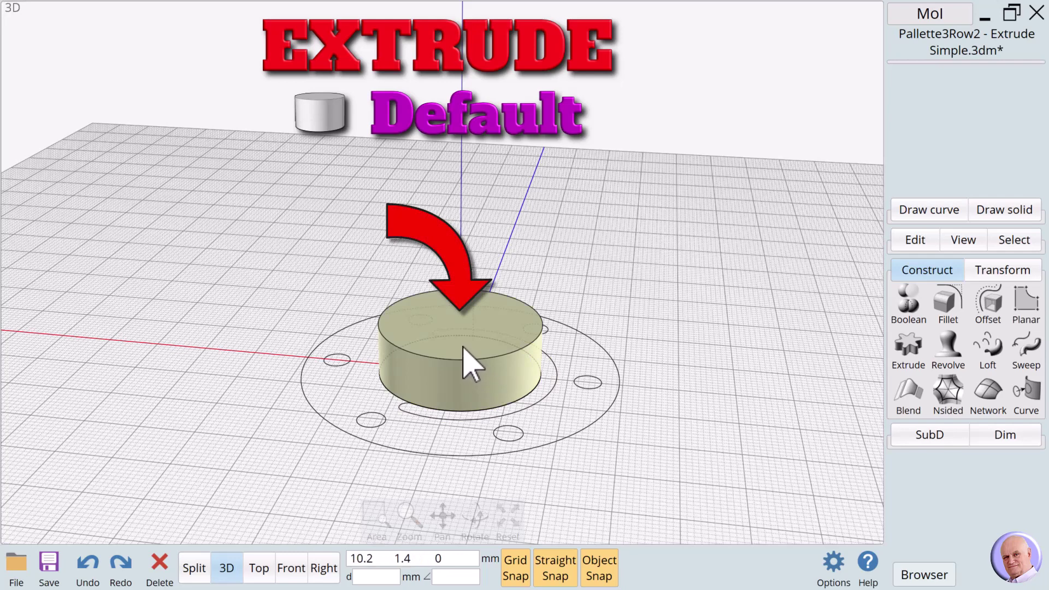
{"action": "left_click", "coordinate": [463, 349]}
{"action": "left_click", "coordinate": [463, 350]}
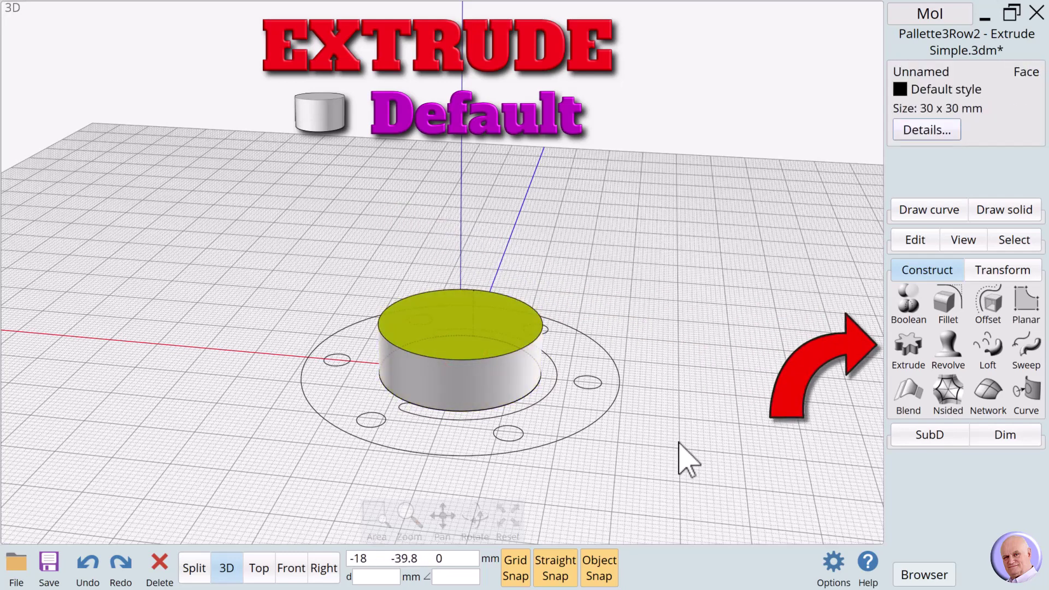
{"action": "left_click", "coordinate": [904, 349]}
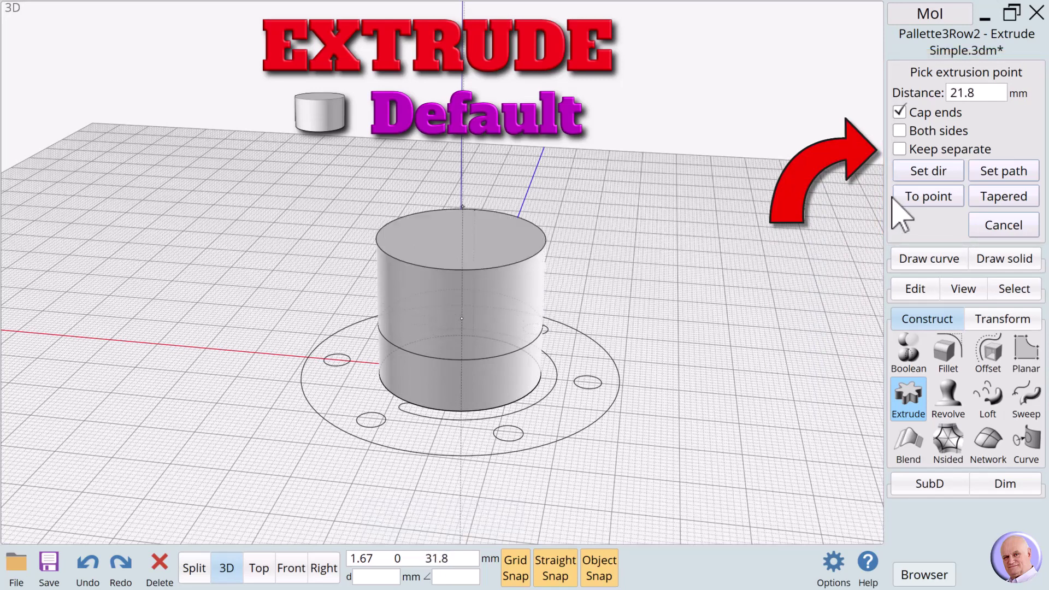
Untick Keep separate and extrude the top face downward, cutting the cylinder to 4.6 mm.
{"action": "left_click", "coordinate": [900, 149]}
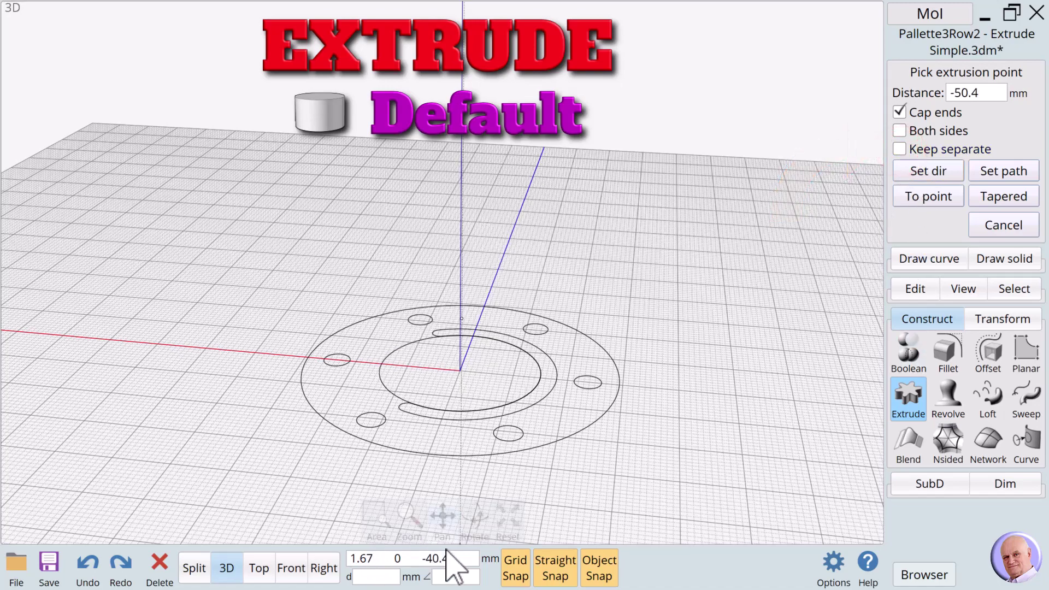
{"action": "mouse_move", "coordinate": [471, 526]}
{"action": "left_click_drag", "start_coordinate": [475, 525], "coordinate": [485, 560]}
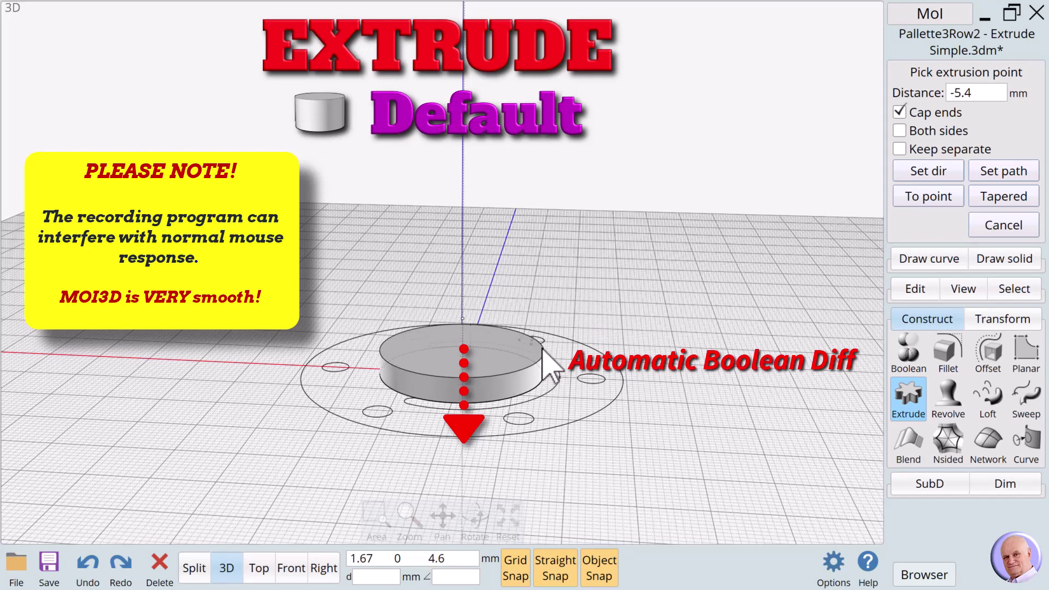
{"action": "left_click", "coordinate": [542, 350]}
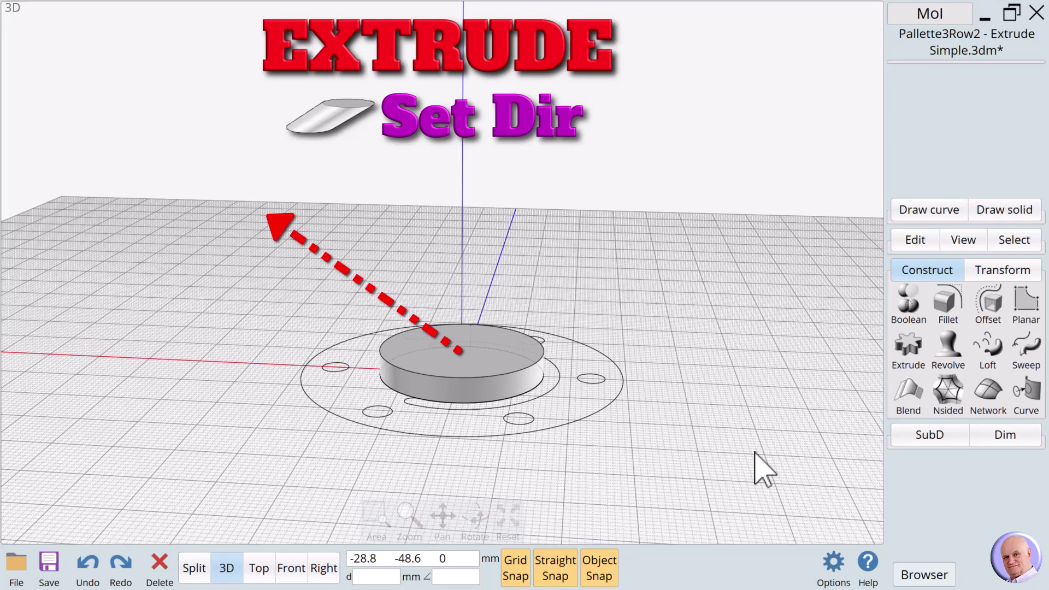
Extrude the cylinder's top face 15 mm along a slanted direction picked in front view.
{"action": "left_click", "coordinate": [457, 357]}
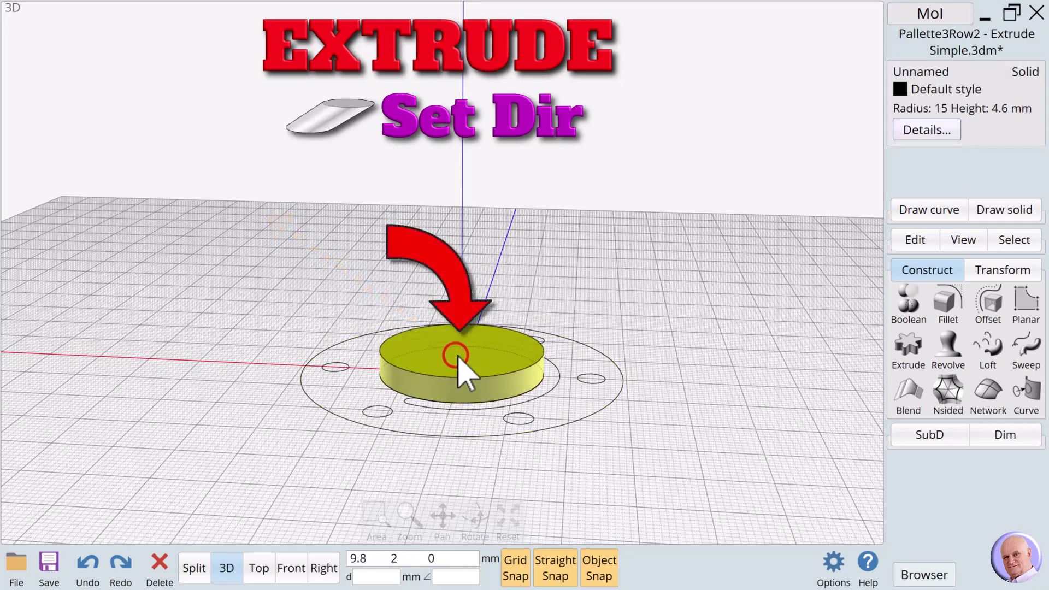
{"action": "left_click", "coordinate": [457, 356]}
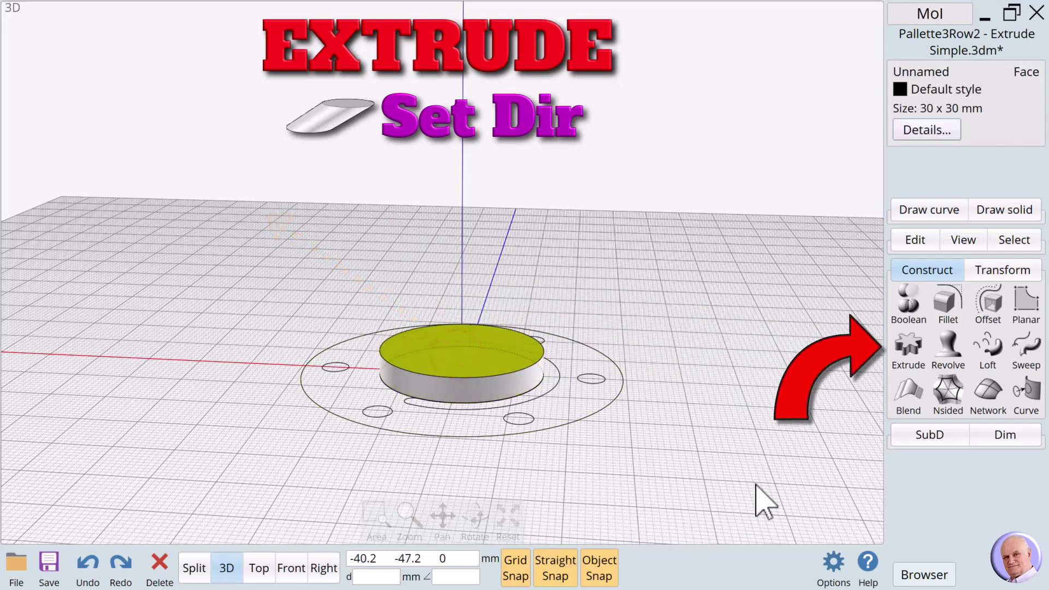
{"action": "left_click", "coordinate": [915, 362]}
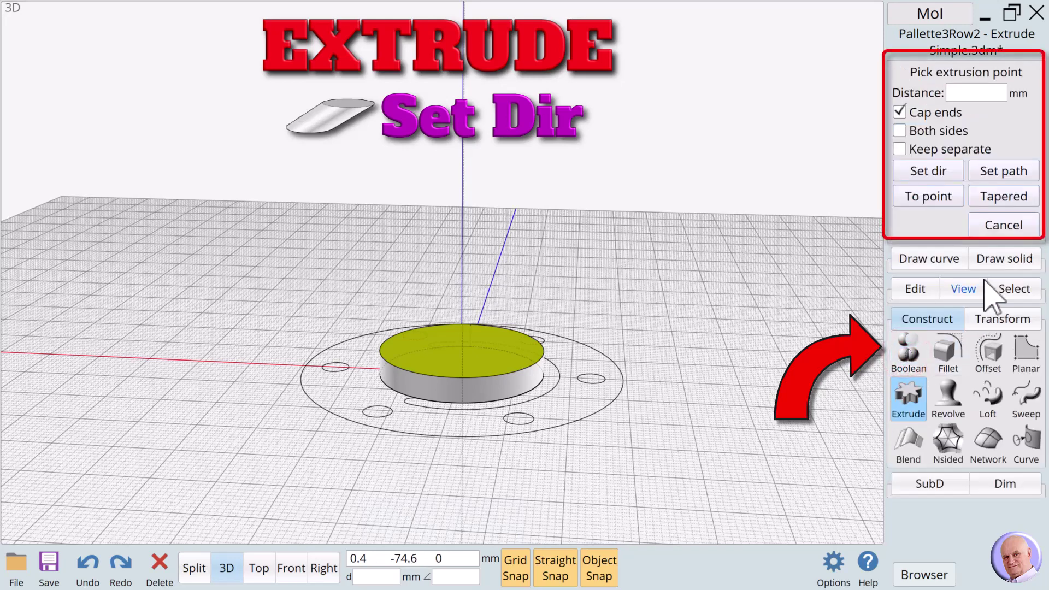
{"action": "left_click", "coordinate": [936, 172]}
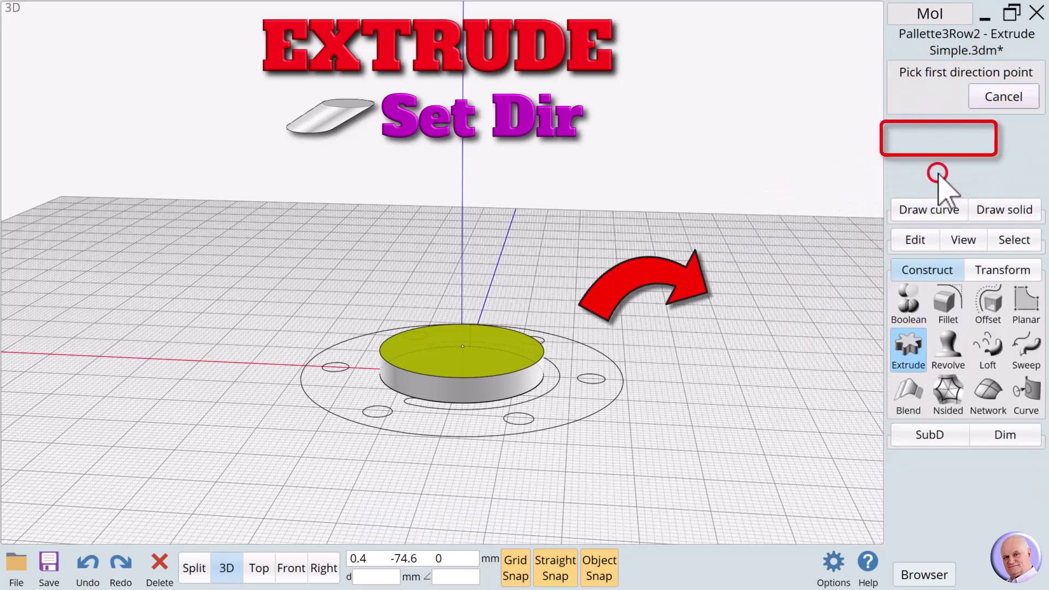
{"action": "left_click", "coordinate": [297, 571]}
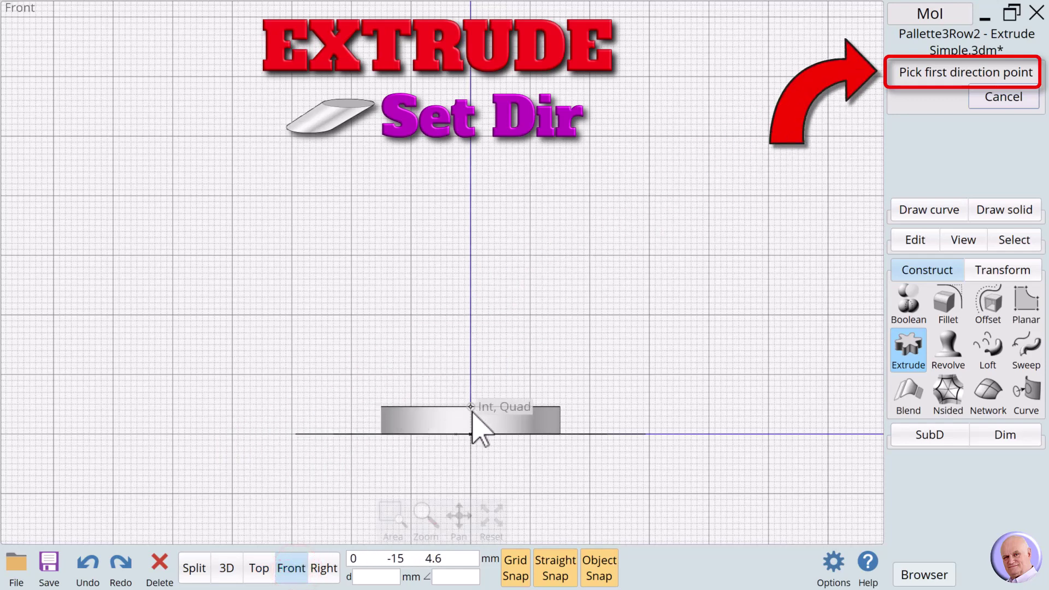
{"action": "scroll", "coordinate": [470, 407], "scroll_direction": "up", "scroll_amount": 4}
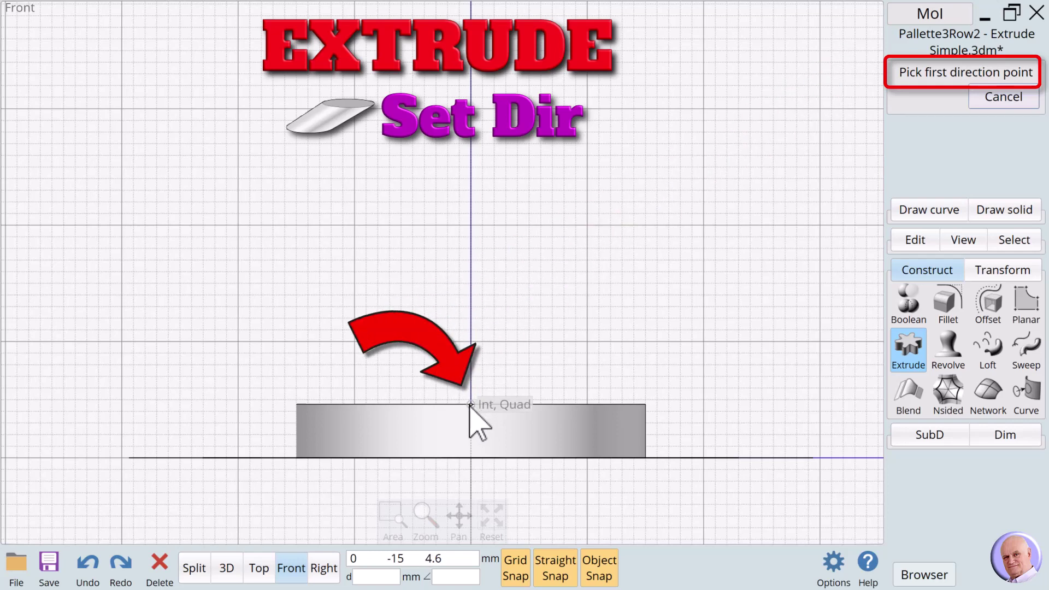
{"action": "left_click", "coordinate": [470, 406]}
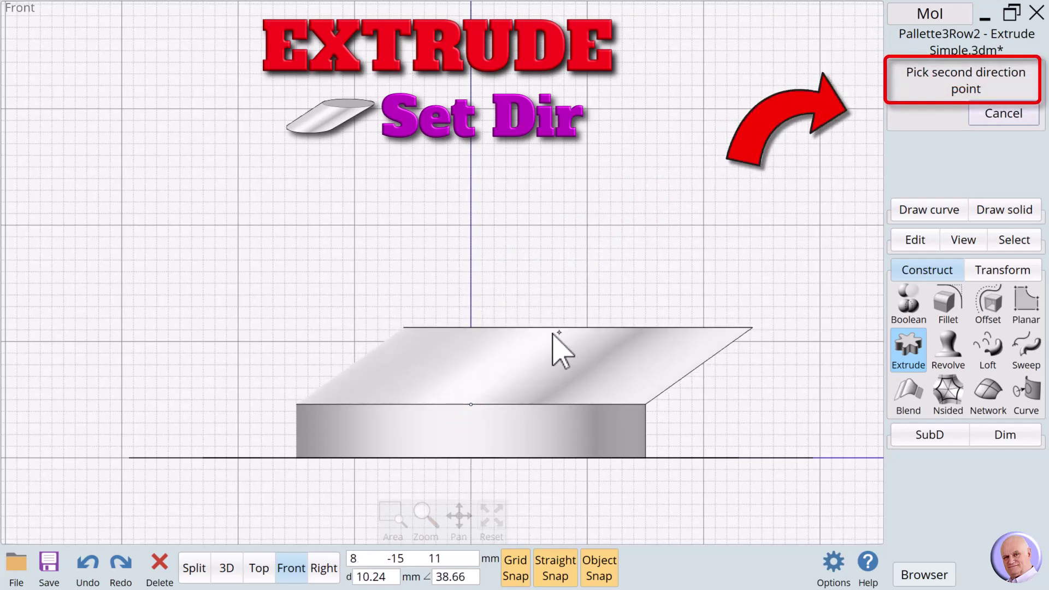
{"action": "left_click", "coordinate": [627, 332]}
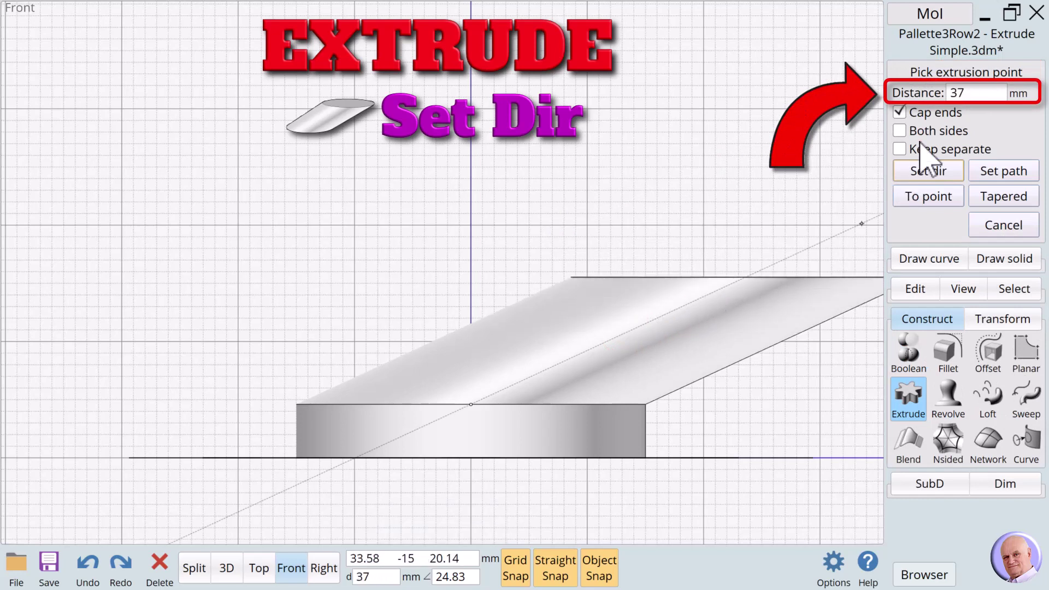
{"action": "left_click", "coordinate": [965, 92]}
{"action": "left_click", "coordinate": [897, 200]}
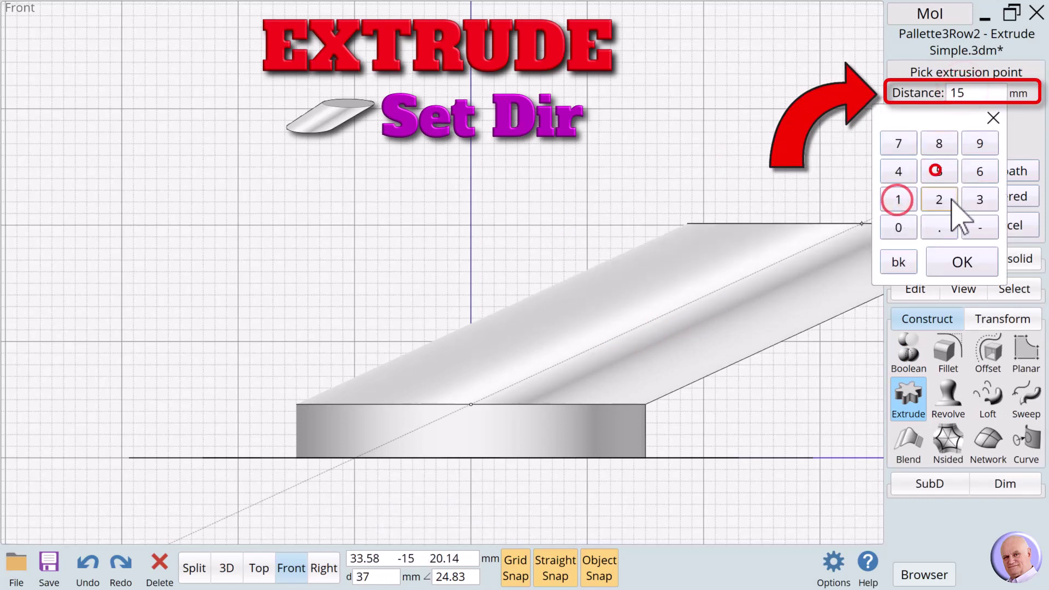
{"action": "left_click", "coordinate": [960, 263]}
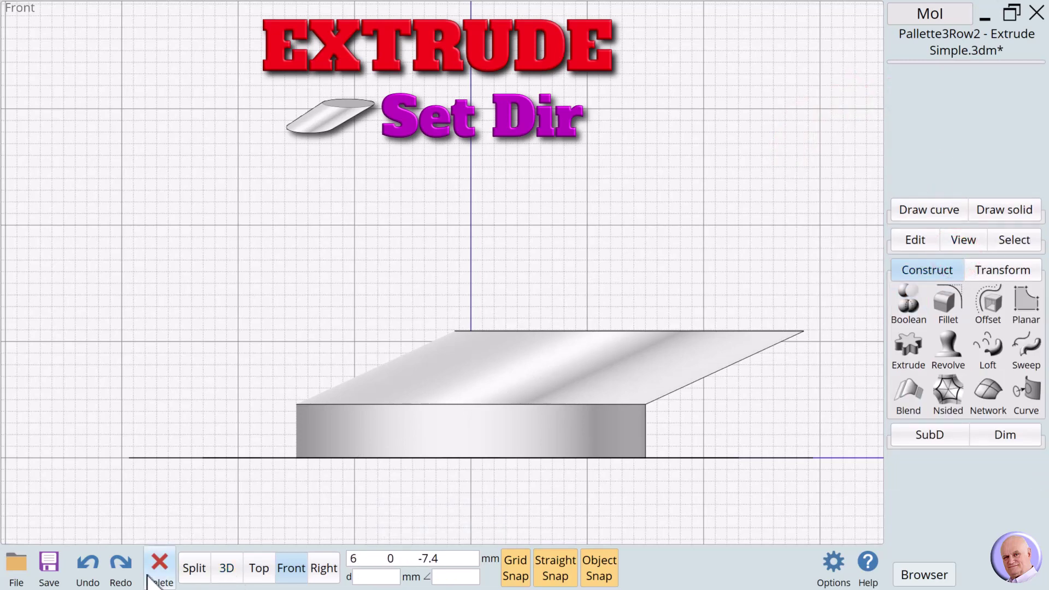
Undo the slanted extrusion and return to the front view.
{"action": "left_click", "coordinate": [74, 569]}
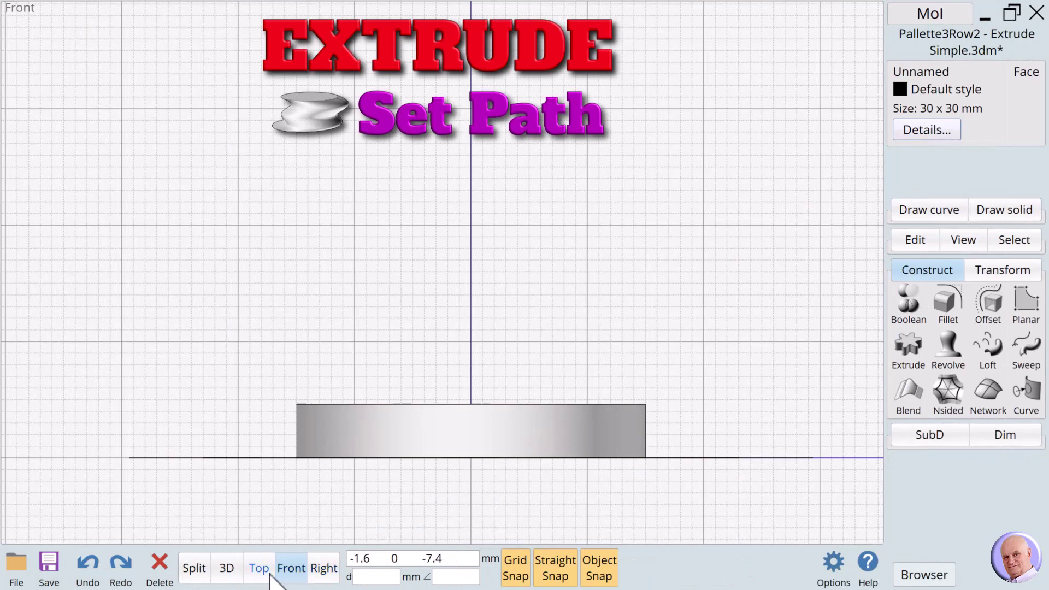
{"action": "left_click", "coordinate": [222, 570]}
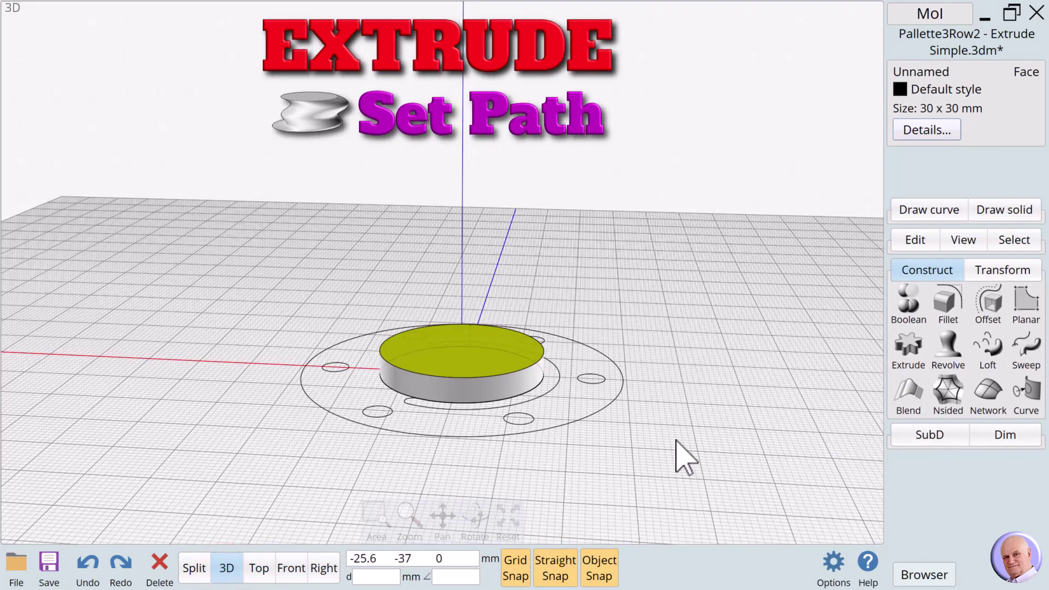
{"action": "left_click", "coordinate": [287, 569]}
Draw a wavy freeform control-point curve rising from the top face centre.
{"action": "left_click", "coordinate": [919, 209]}
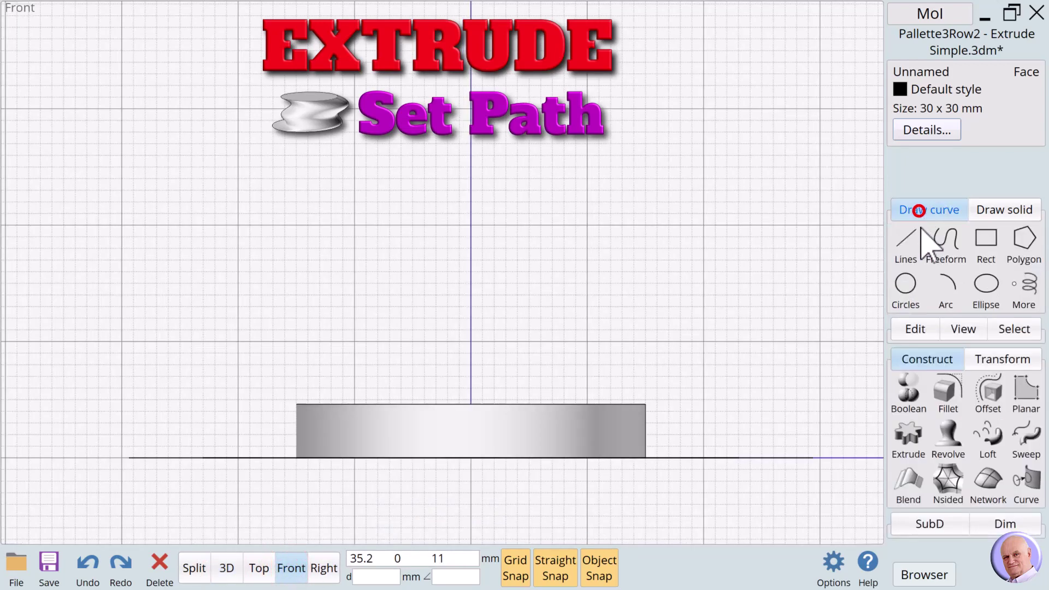
{"action": "left_click", "coordinate": [945, 239]}
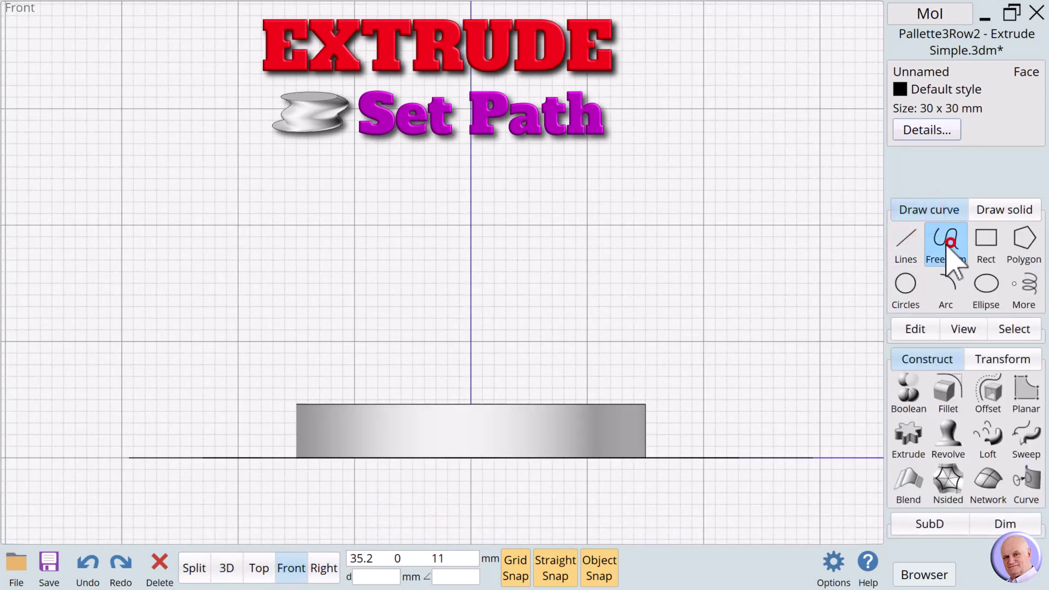
{"action": "left_click", "coordinate": [470, 405]}
{"action": "left_click", "coordinate": [540, 364]}
{"action": "left_click", "coordinate": [634, 364]}
{"action": "left_click", "coordinate": [541, 295]}
{"action": "left_click", "coordinate": [442, 274]}
{"action": "left_click", "coordinate": [499, 227]}
{"action": "left_click", "coordinate": [589, 193]}
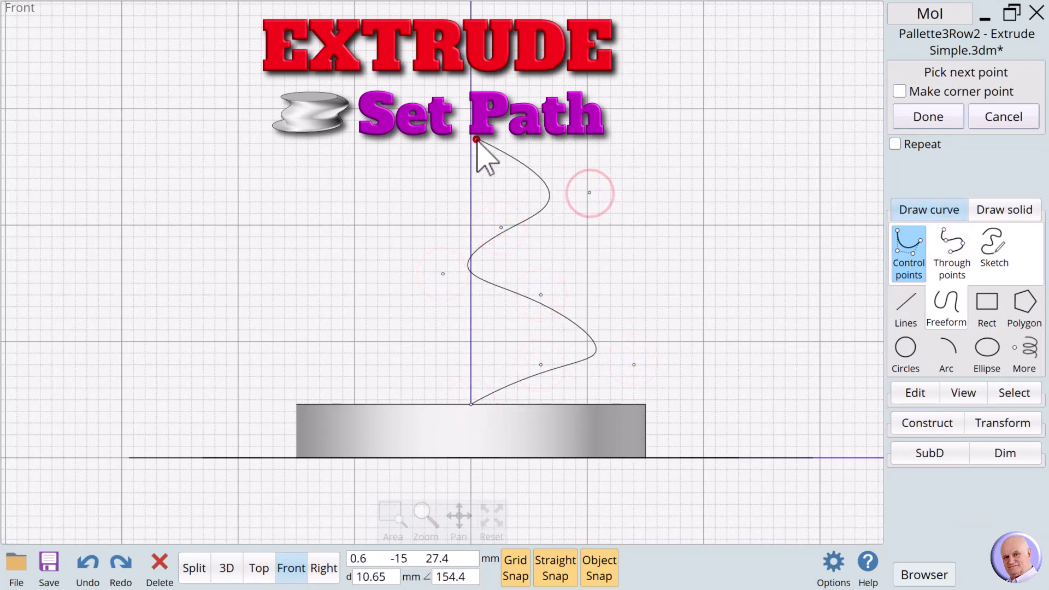
{"action": "left_click", "coordinate": [477, 139]}
{"action": "left_click", "coordinate": [929, 116]}
Extrude the disc's top face along the wavy curve as its path.
{"action": "left_click", "coordinate": [728, 316]}
{"action": "left_click", "coordinate": [227, 569]}
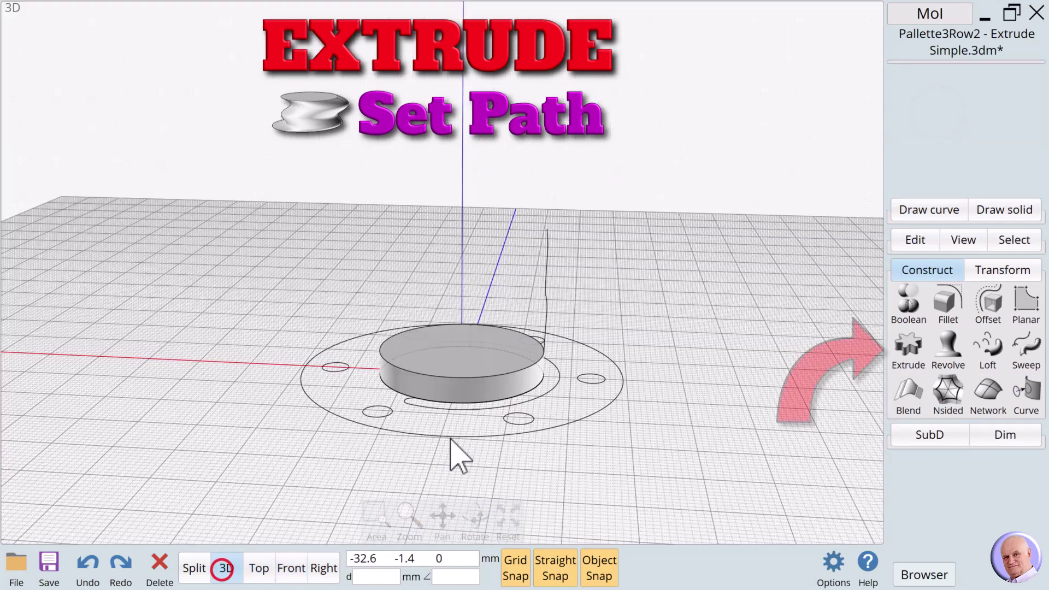
{"action": "left_click", "coordinate": [465, 366]}
{"action": "left_click", "coordinate": [465, 366]}
{"action": "left_click", "coordinate": [908, 347]}
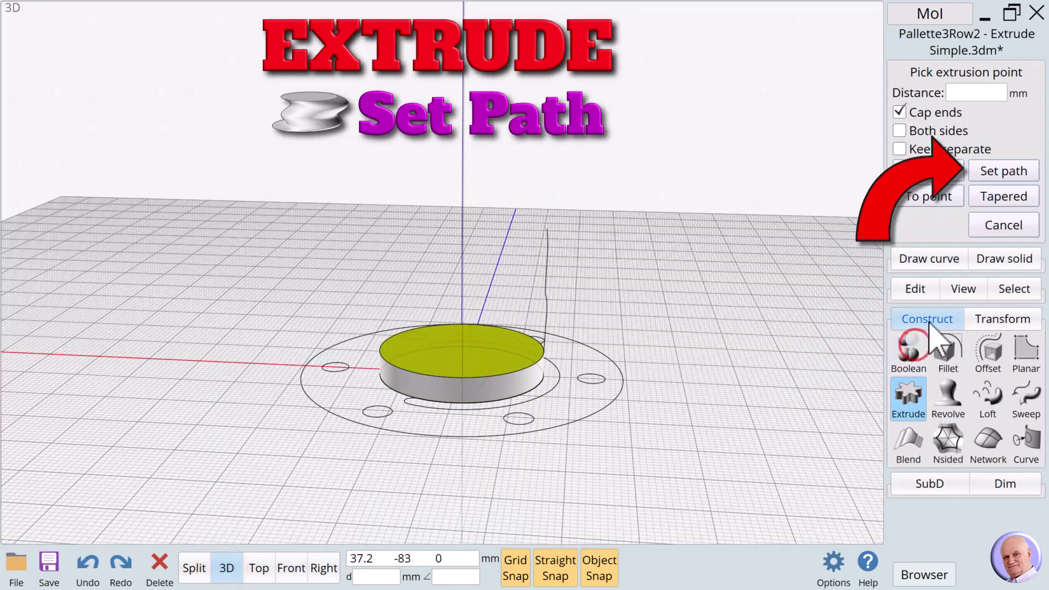
{"action": "left_click", "coordinate": [1003, 171]}
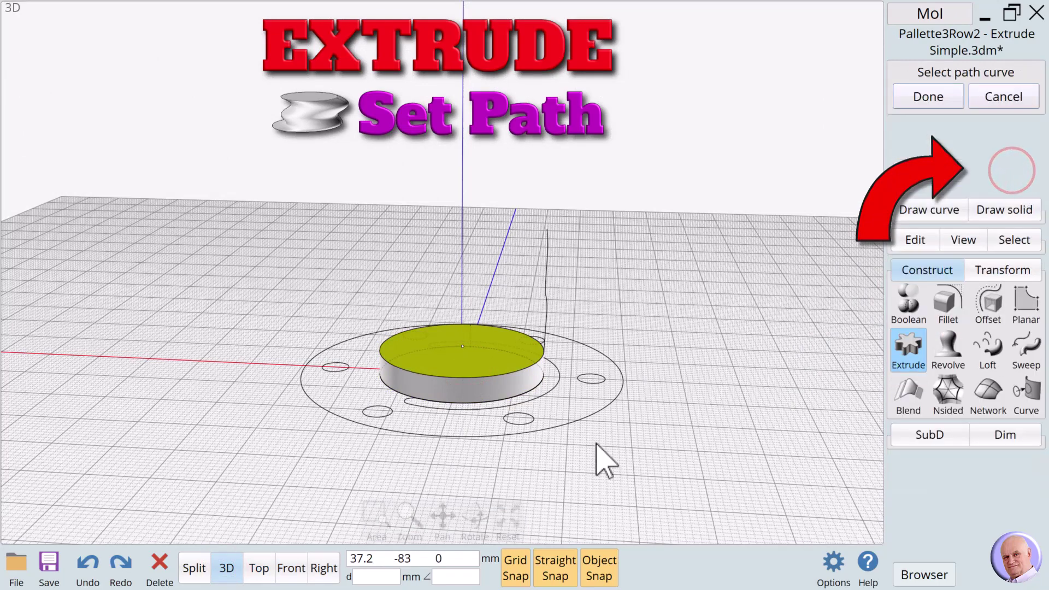
{"action": "mouse_move", "coordinate": [476, 538]}
{"action": "left_click_drag", "start_coordinate": [476, 538], "coordinate": [590, 352]}
{"action": "left_click", "coordinate": [928, 96]}
{"action": "left_click_drag", "start_coordinate": [475, 516], "coordinate": [519, 524]}
{"action": "mouse_move", "coordinate": [488, 538]}
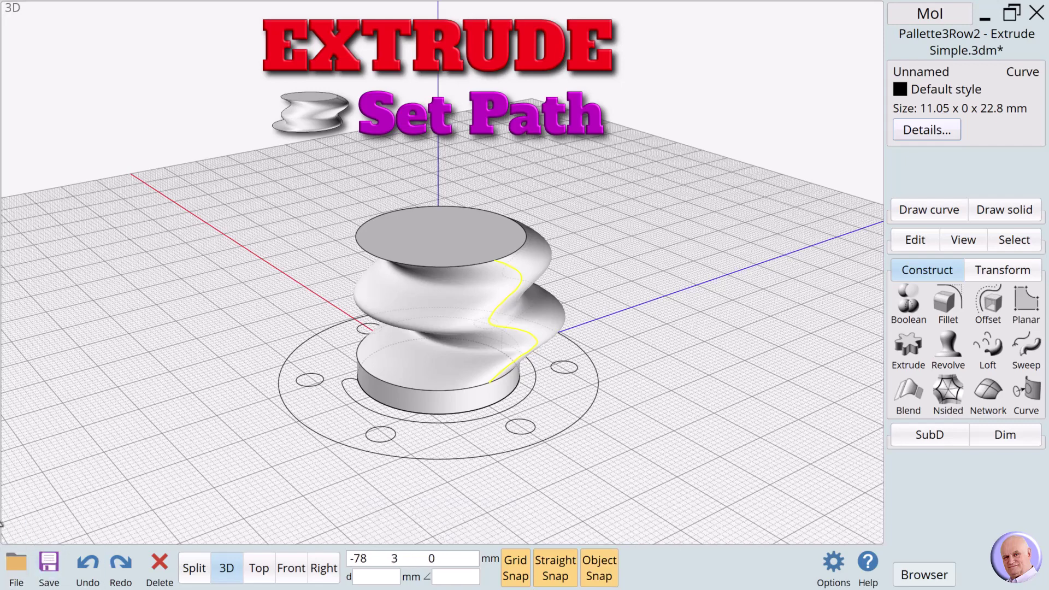
Undo the path extrusion and delete the wavy curve.
{"action": "left_click", "coordinate": [83, 568]}
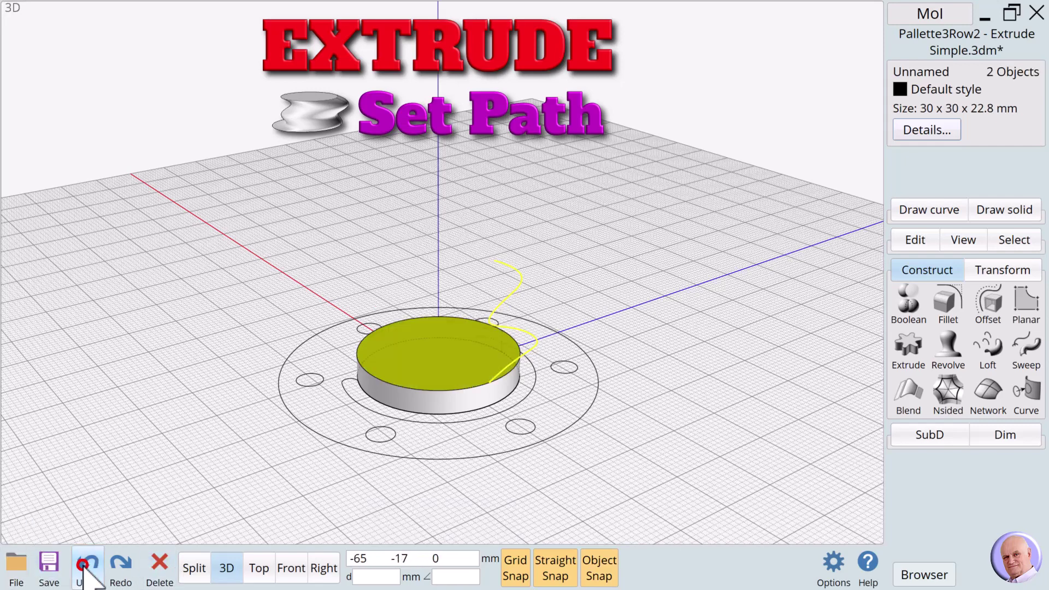
{"action": "left_click", "coordinate": [556, 297]}
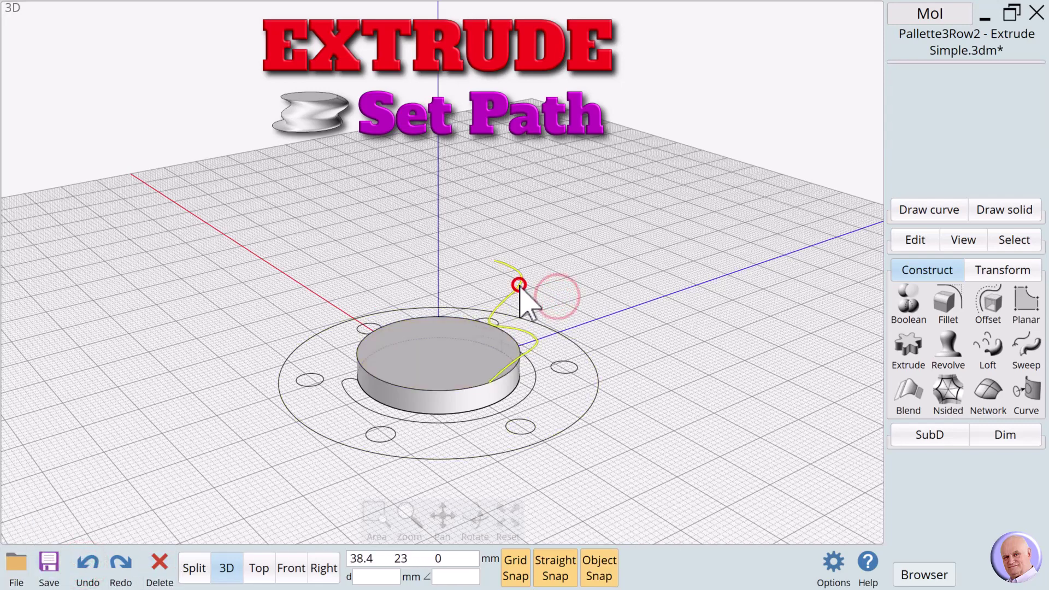
{"action": "left_click", "coordinate": [519, 285]}
{"action": "key", "text": "Delete"}
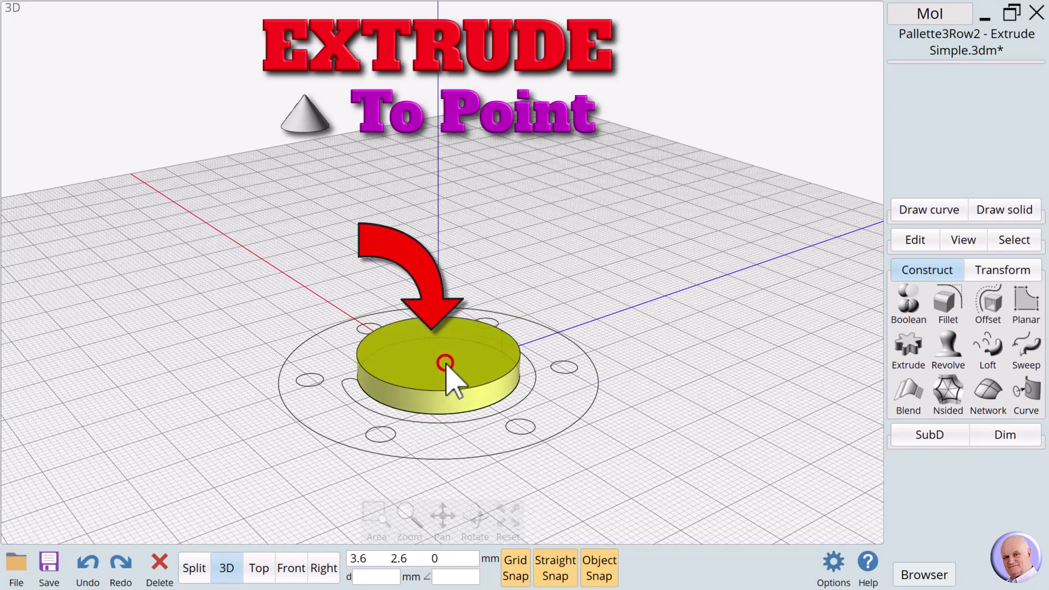
{"action": "left_click", "coordinate": [445, 363]}
{"action": "left_click", "coordinate": [445, 363]}
{"action": "left_click", "coordinate": [914, 353]}
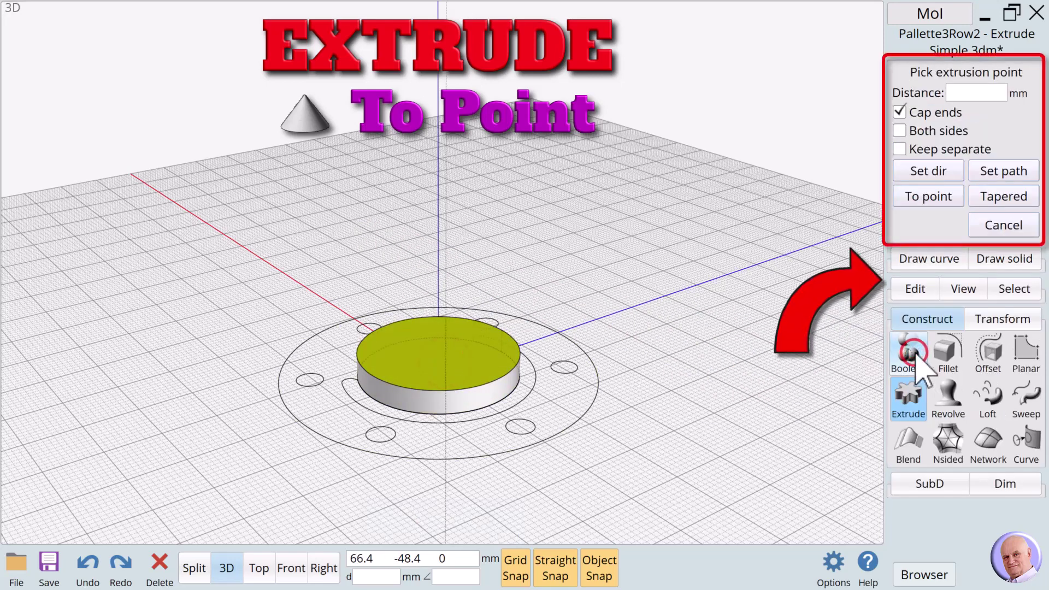
{"action": "left_click", "coordinate": [939, 202]}
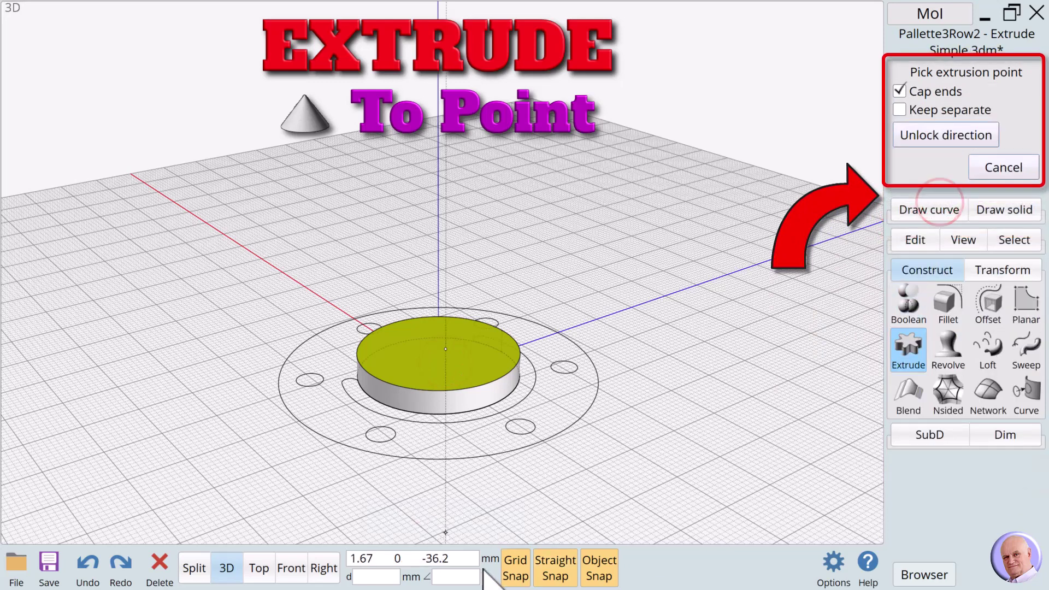
{"action": "left_click", "coordinate": [293, 578]}
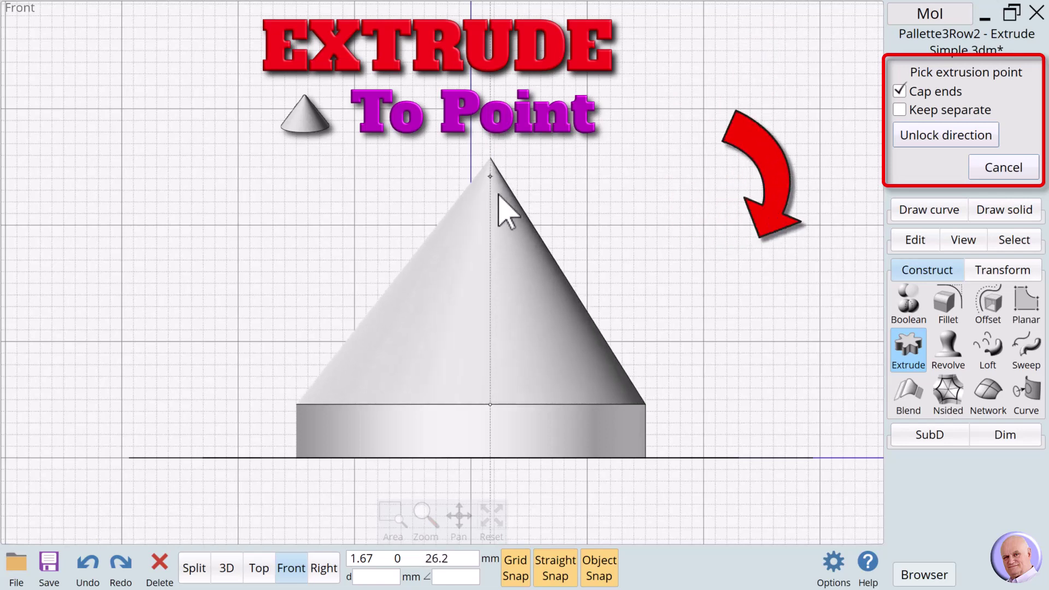
{"action": "left_click", "coordinate": [926, 134]}
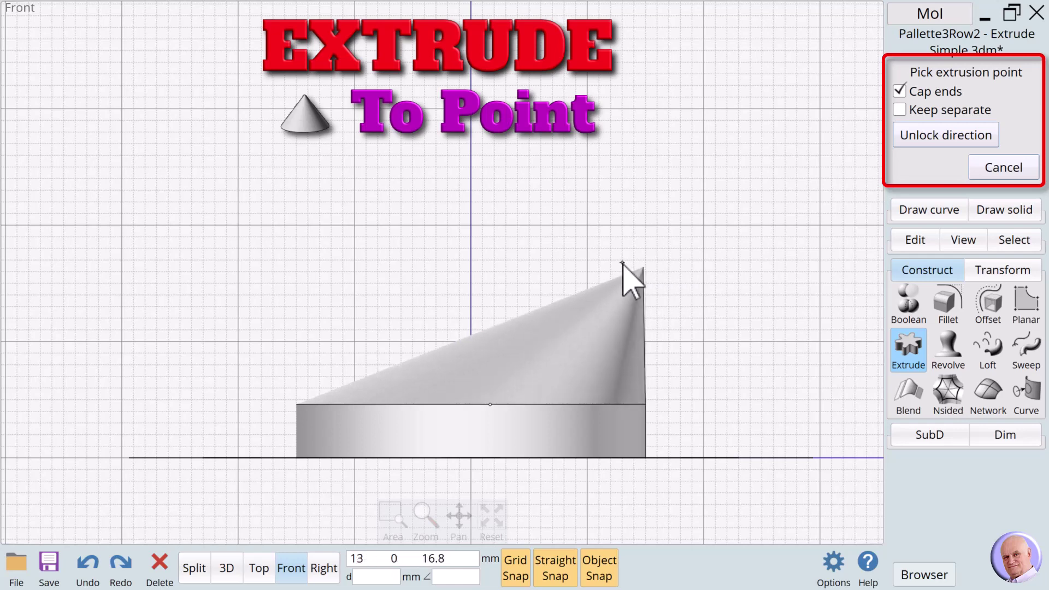
{"action": "left_click", "coordinate": [667, 267]}
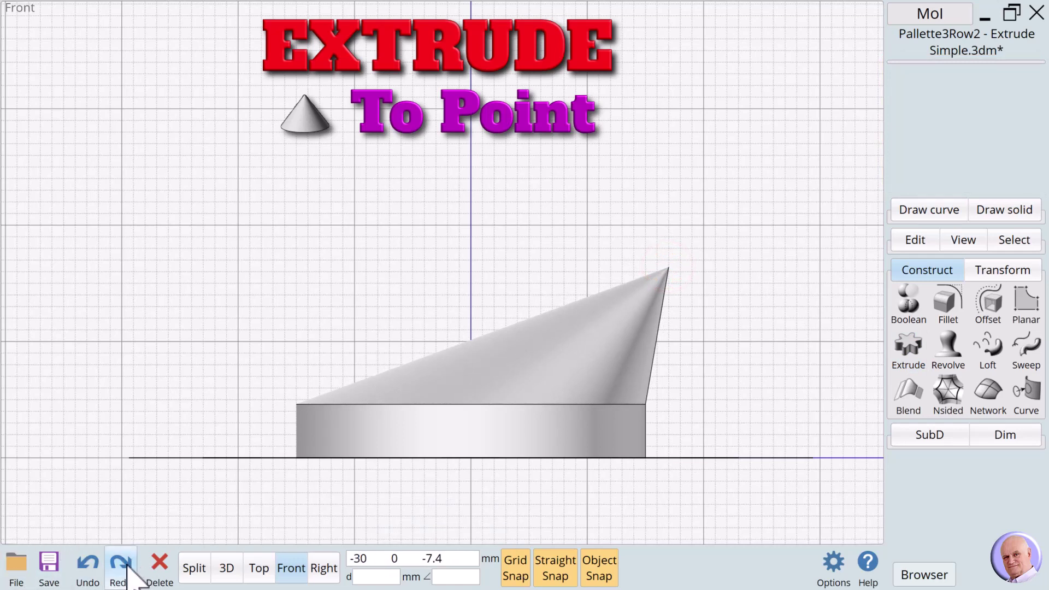
{"action": "left_click", "coordinate": [86, 580]}
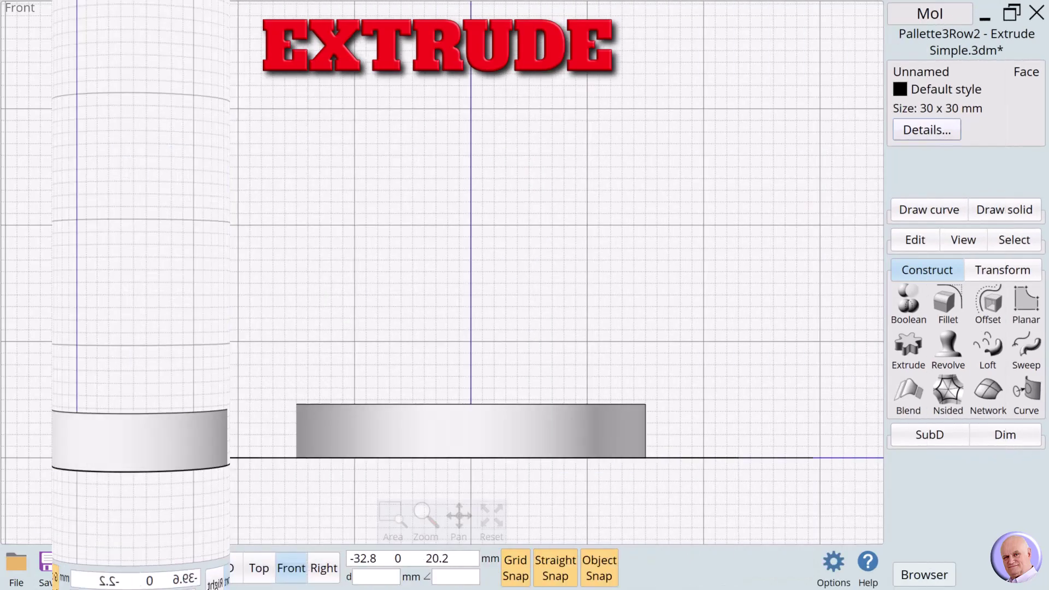
Start a tapered extrusion of the top face with a 20° draft angle.
{"action": "left_click", "coordinate": [226, 568]}
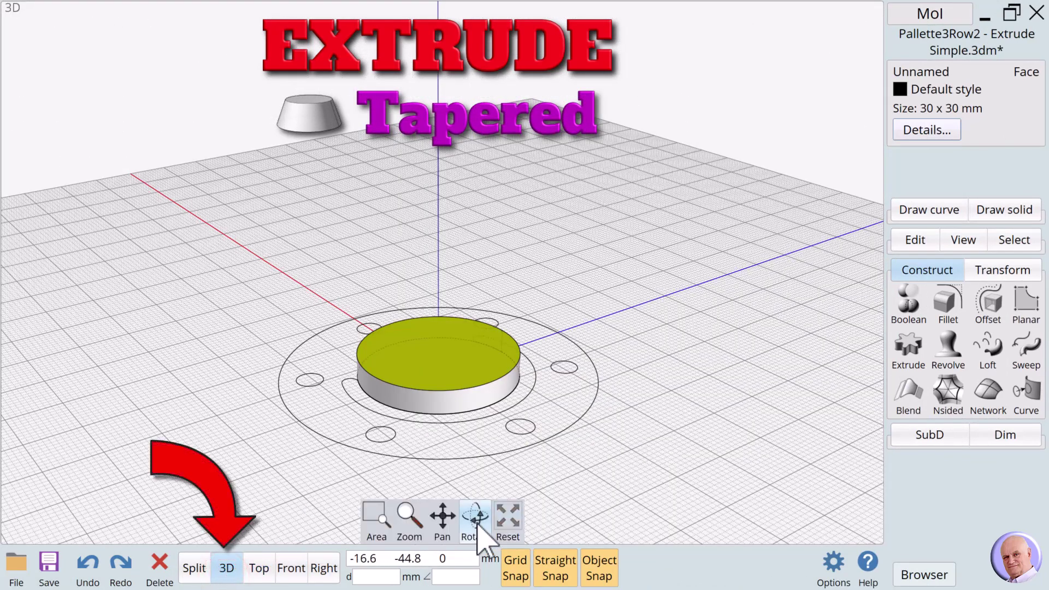
{"action": "left_click", "coordinate": [291, 568]}
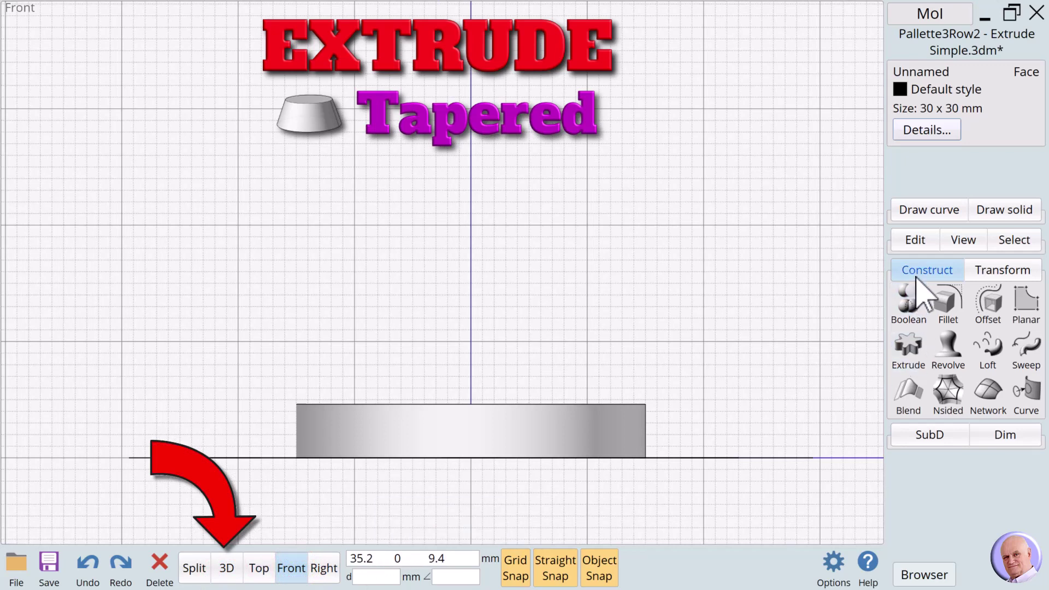
{"action": "left_click", "coordinate": [226, 569]}
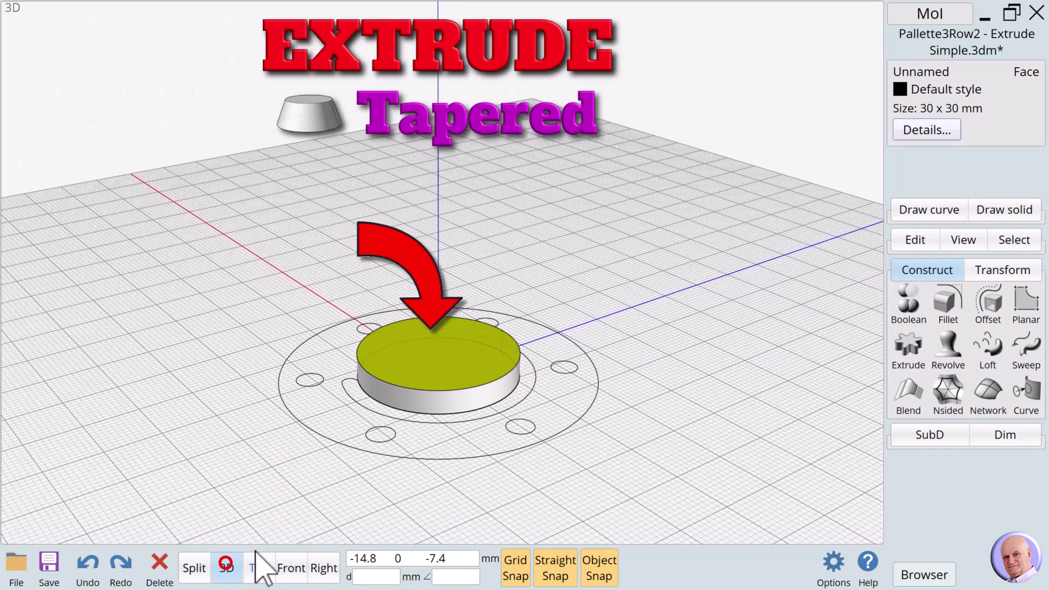
{"action": "left_click", "coordinate": [911, 356]}
{"action": "left_click", "coordinate": [1004, 198]}
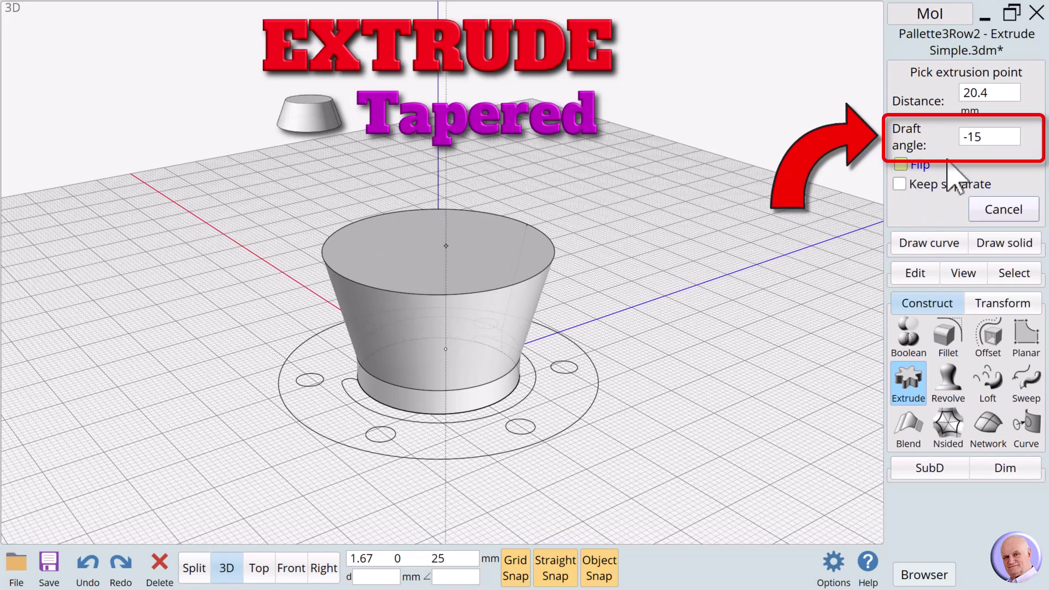
{"action": "left_click", "coordinate": [974, 137]}
{"action": "left_click", "coordinate": [953, 244]}
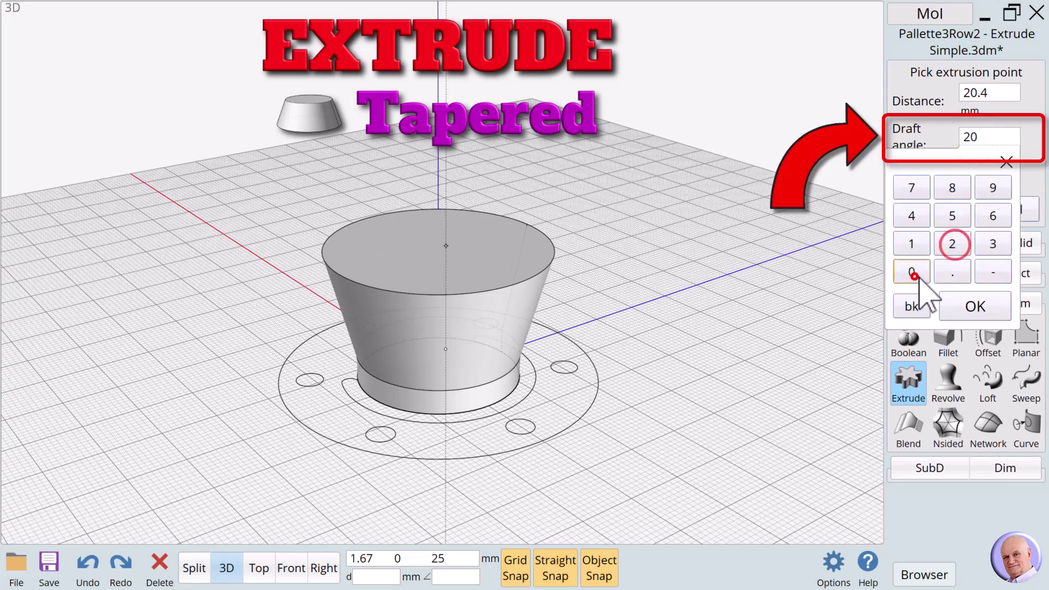
{"action": "left_click", "coordinate": [975, 305]}
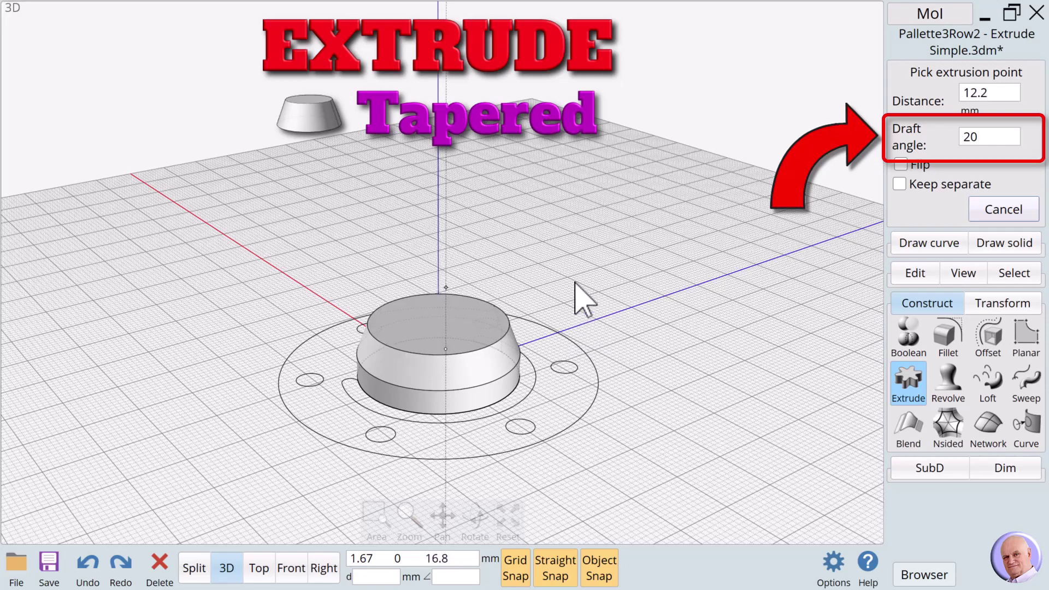
Change the draft angle to 15° and finish the extrusion at about 9.4 mm high.
{"action": "left_click", "coordinate": [974, 144]}
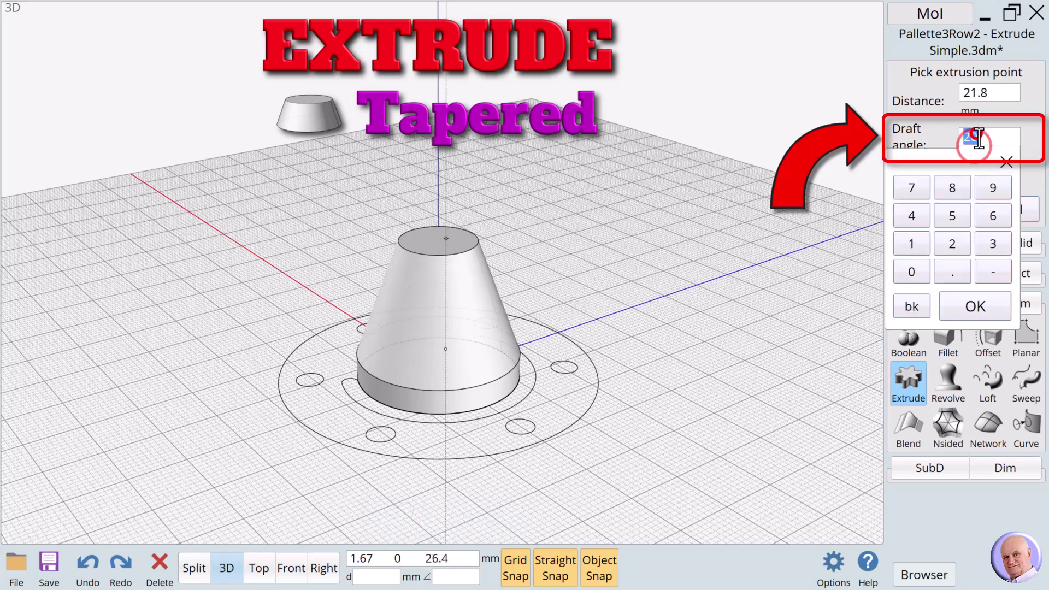
{"action": "left_click", "coordinate": [912, 243]}
{"action": "left_click", "coordinate": [952, 215]}
{"action": "left_click", "coordinate": [977, 306]}
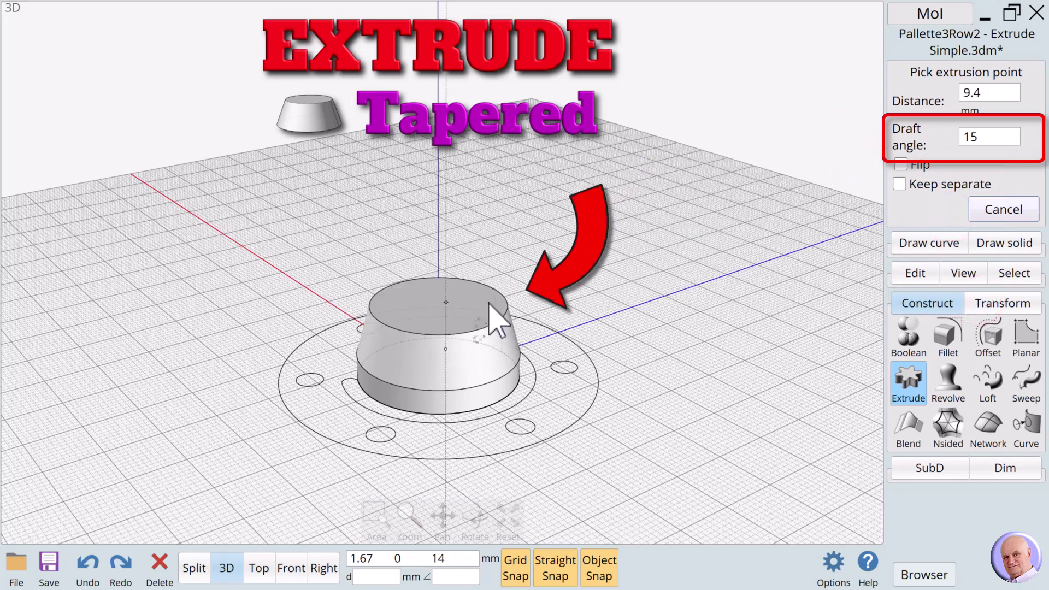
{"action": "left_click", "coordinate": [489, 303]}
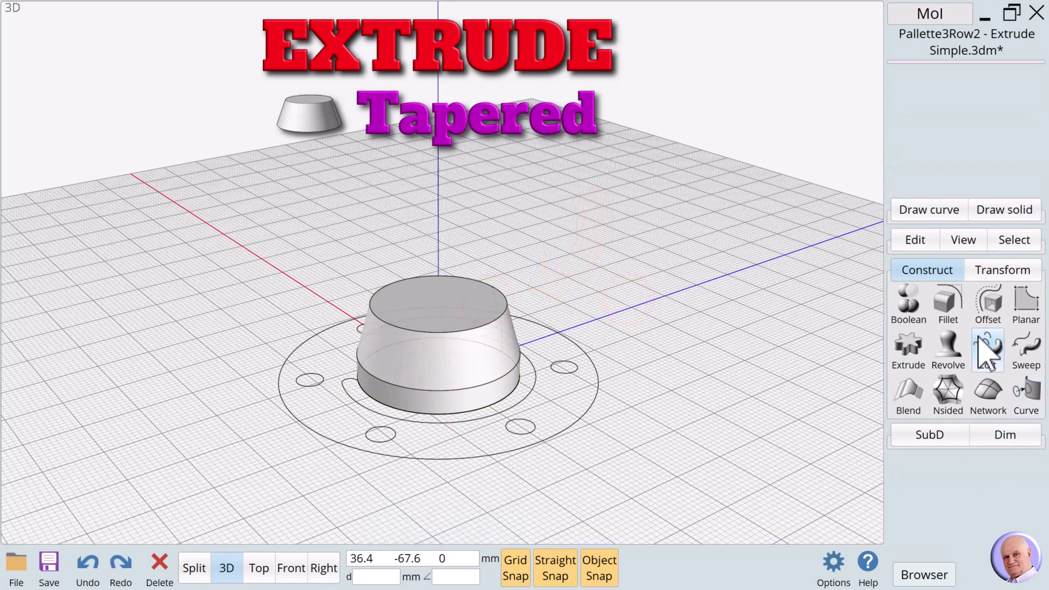
Start a flipped tapered extrusion on the solid's top face with a 20° draft angle.
{"action": "left_click", "coordinate": [455, 296]}
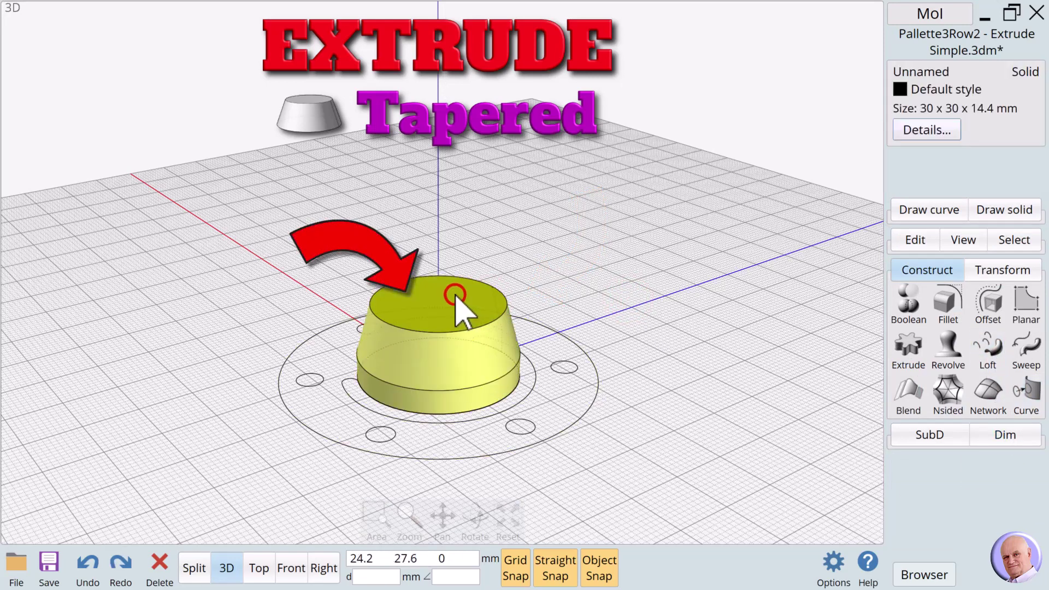
{"action": "left_click", "coordinate": [455, 298], "text": "ctrl+shift"}
{"action": "left_click", "coordinate": [908, 348]}
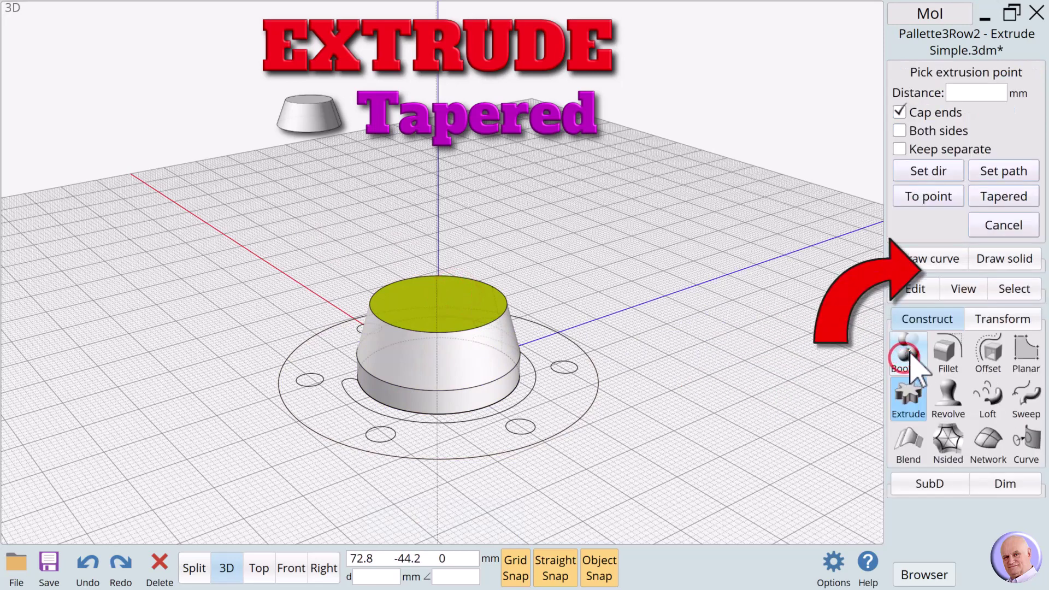
{"action": "left_click", "coordinate": [1018, 201]}
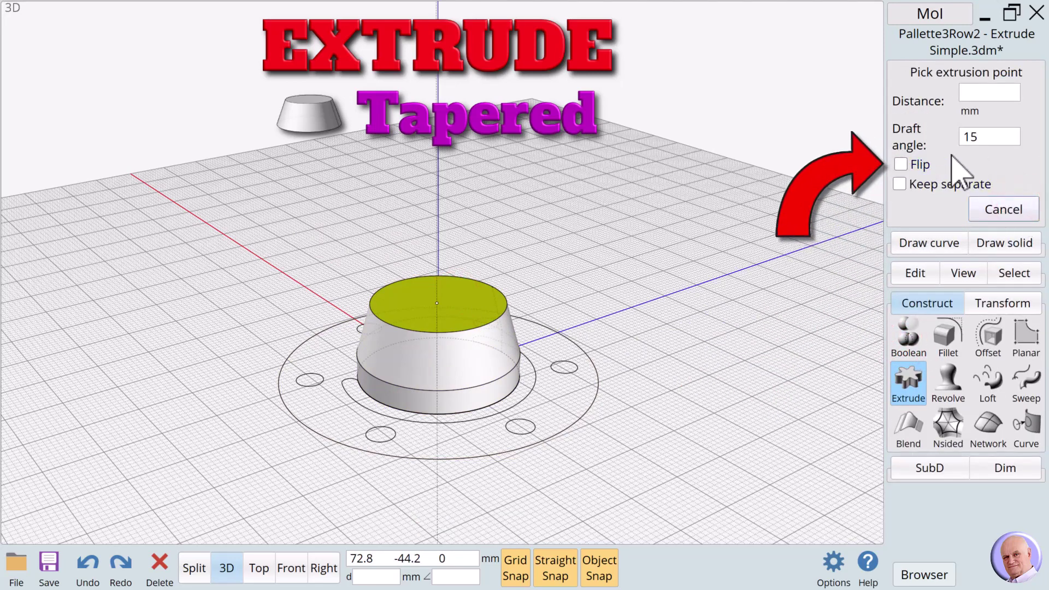
{"action": "left_click", "coordinate": [902, 168]}
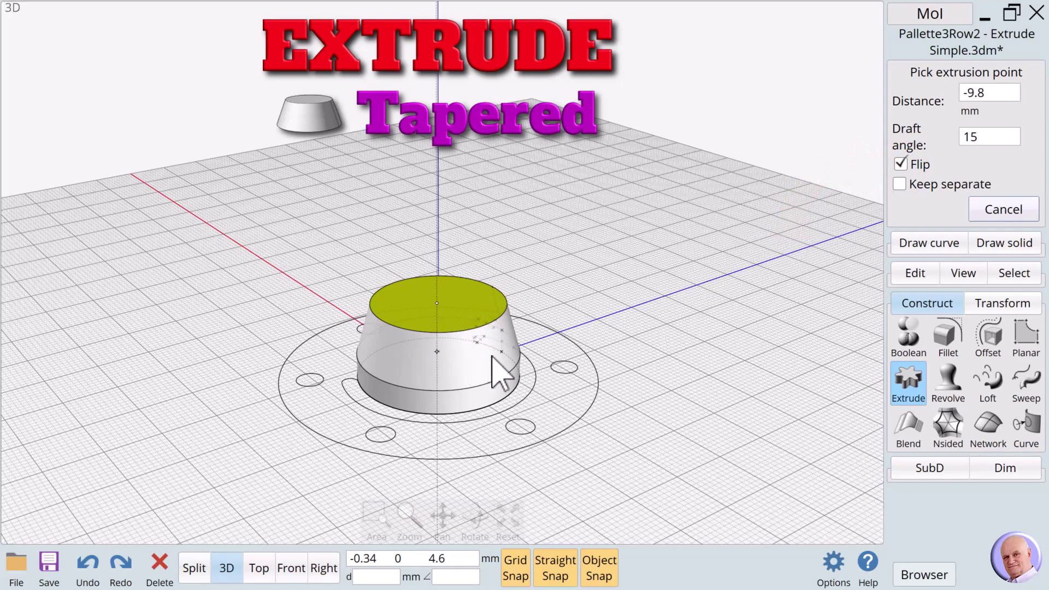
{"action": "left_click_drag", "start_coordinate": [476, 519], "coordinate": [475, 511]}
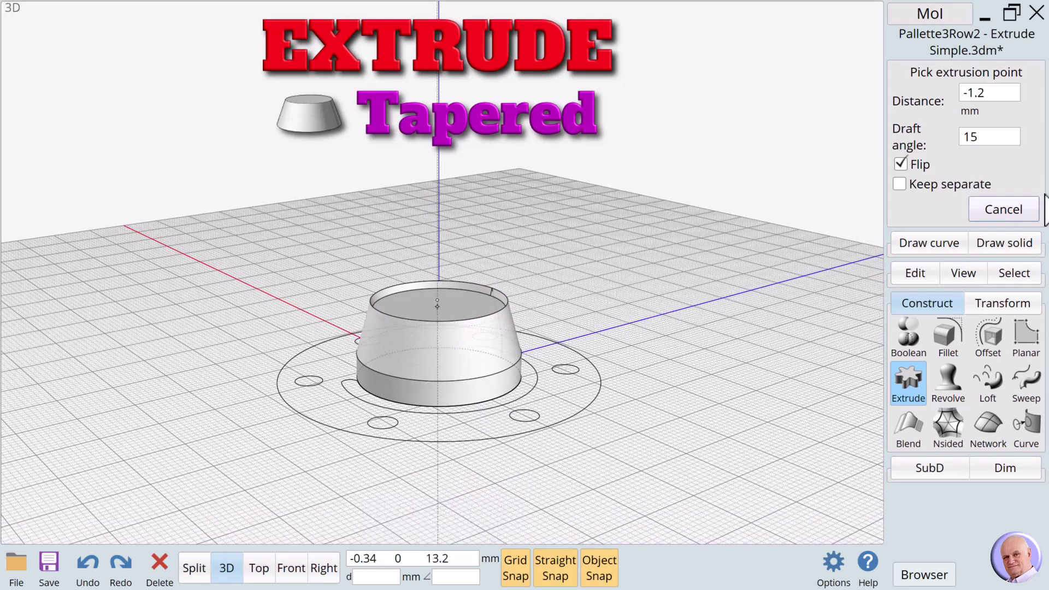
{"action": "left_click", "coordinate": [975, 138]}
{"action": "left_click", "coordinate": [952, 245]}
{"action": "left_click", "coordinate": [911, 272]}
{"action": "left_click", "coordinate": [975, 306]}
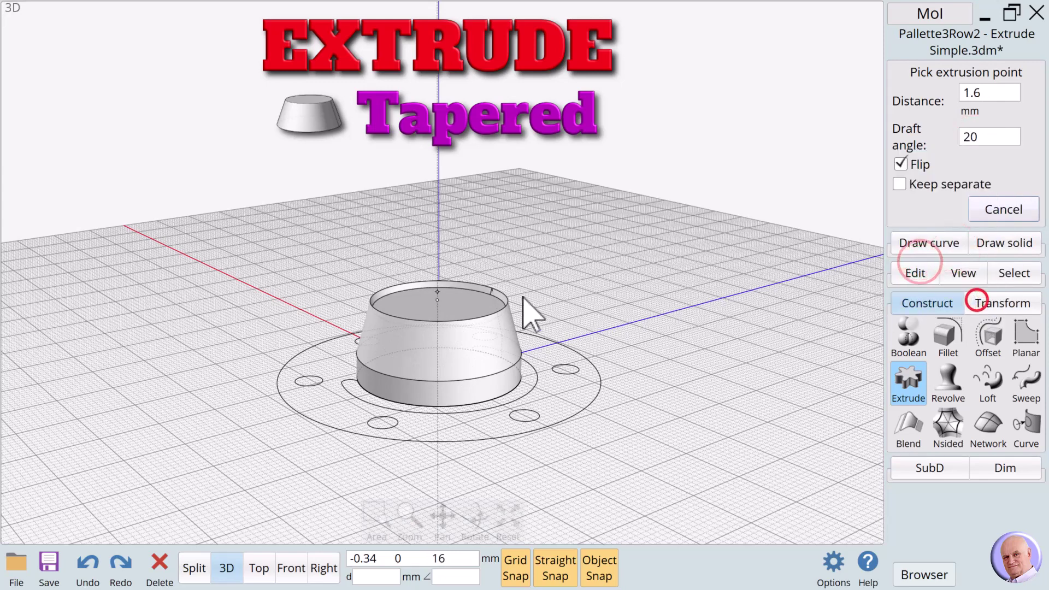
Finish the tapered recess, inspect it, then select and delete the tapered solid.
{"action": "left_click", "coordinate": [450, 343]}
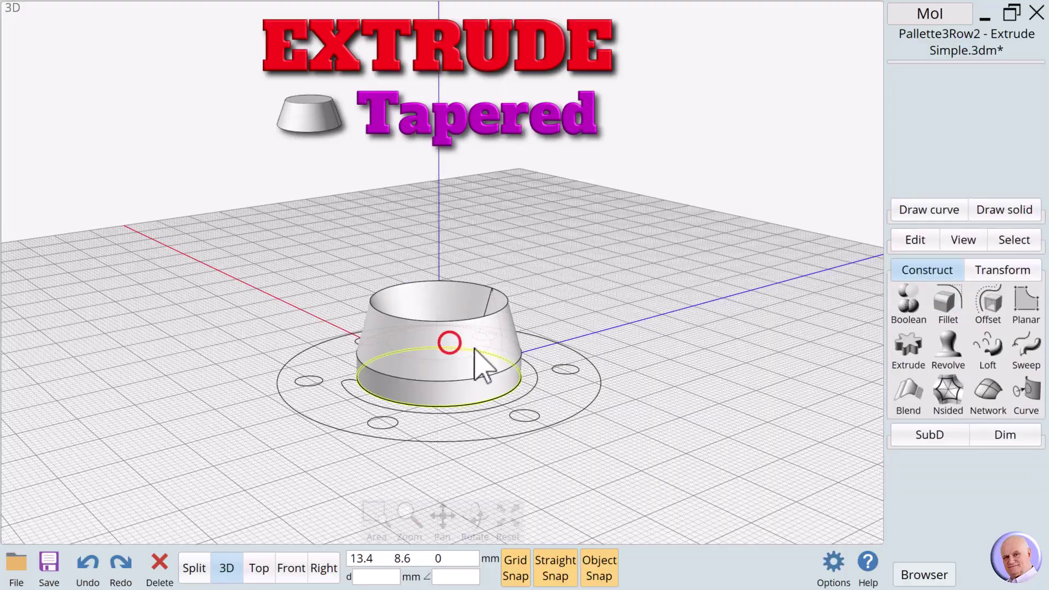
{"action": "mouse_move", "coordinate": [474, 518]}
{"action": "left_mouse_down"}
{"action": "mouse_move", "coordinate": [479, 538]}
{"action": "mouse_move", "coordinate": [475, 515]}
{"action": "left_mouse_up"}
{"action": "left_click", "coordinate": [625, 458]}
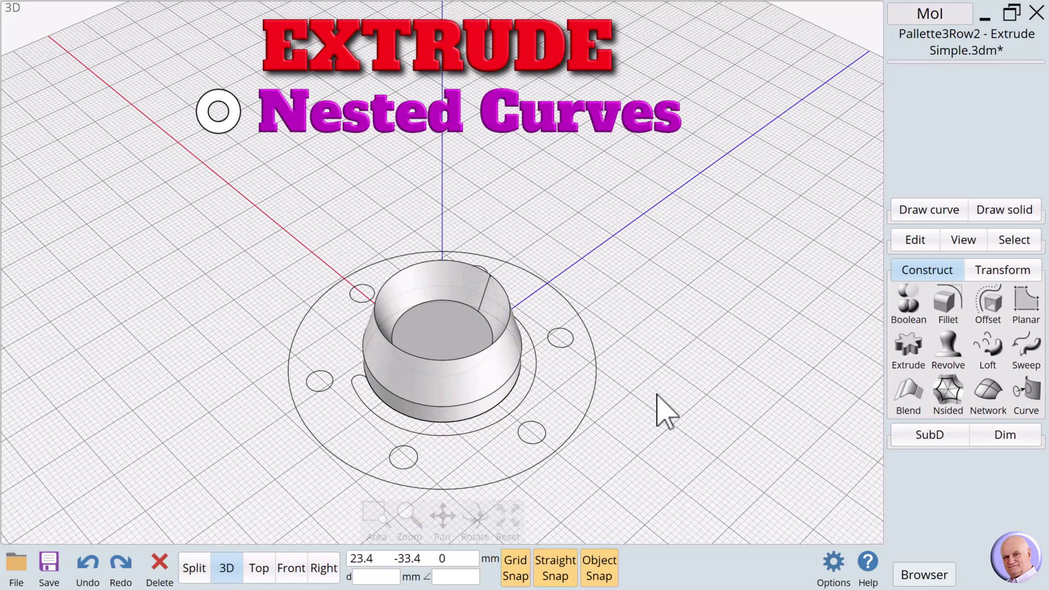
{"action": "left_click", "coordinate": [460, 370]}
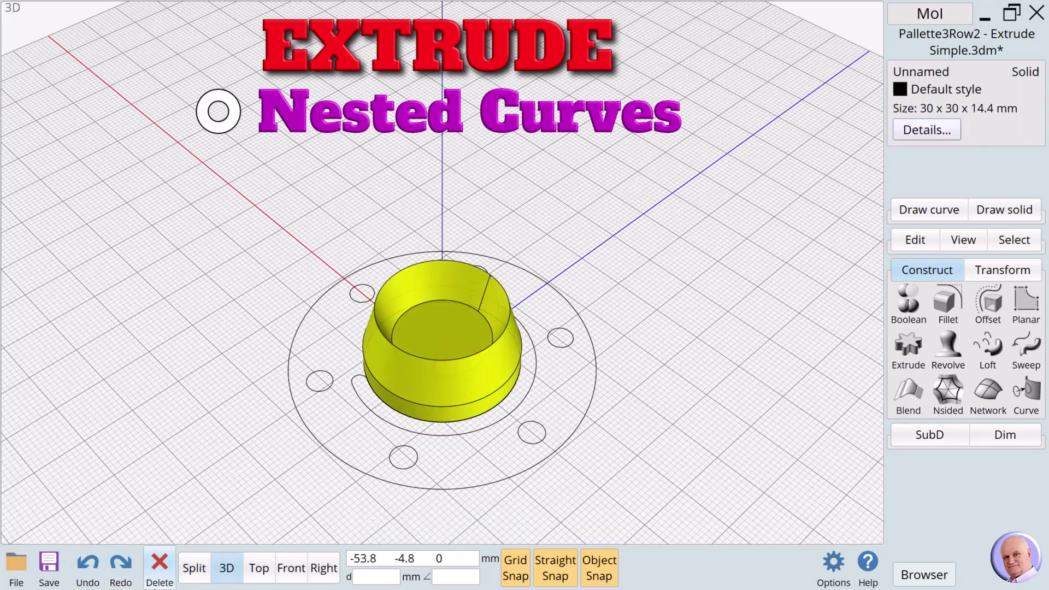
{"action": "left_click", "coordinate": [159, 568]}
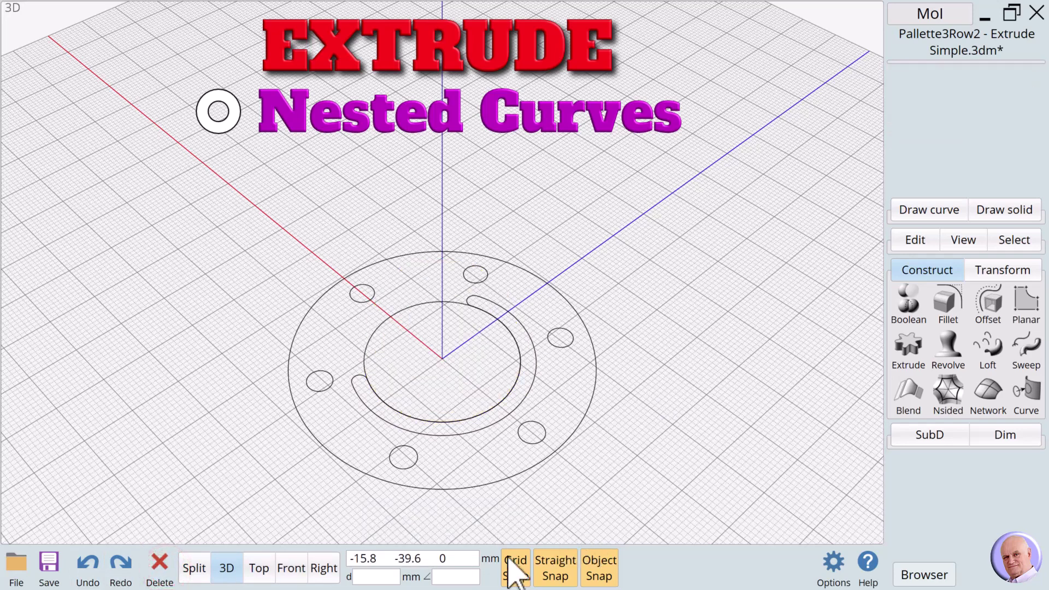
In Top view, select the outer circle, six bolt-hole circles and the inner circle.
{"action": "left_click", "coordinate": [258, 571]}
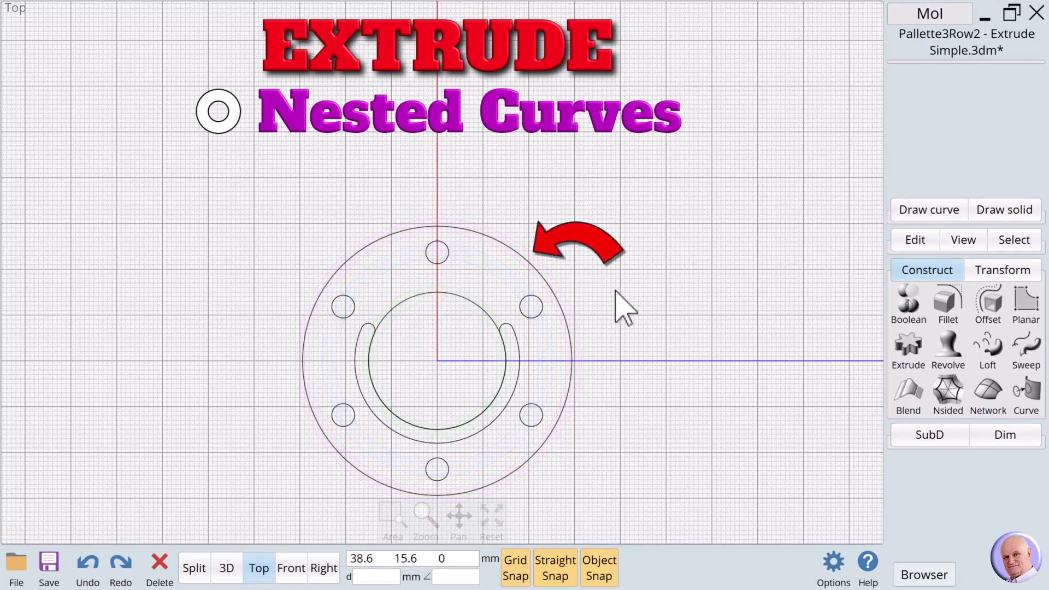
{"action": "left_click", "coordinate": [519, 255]}
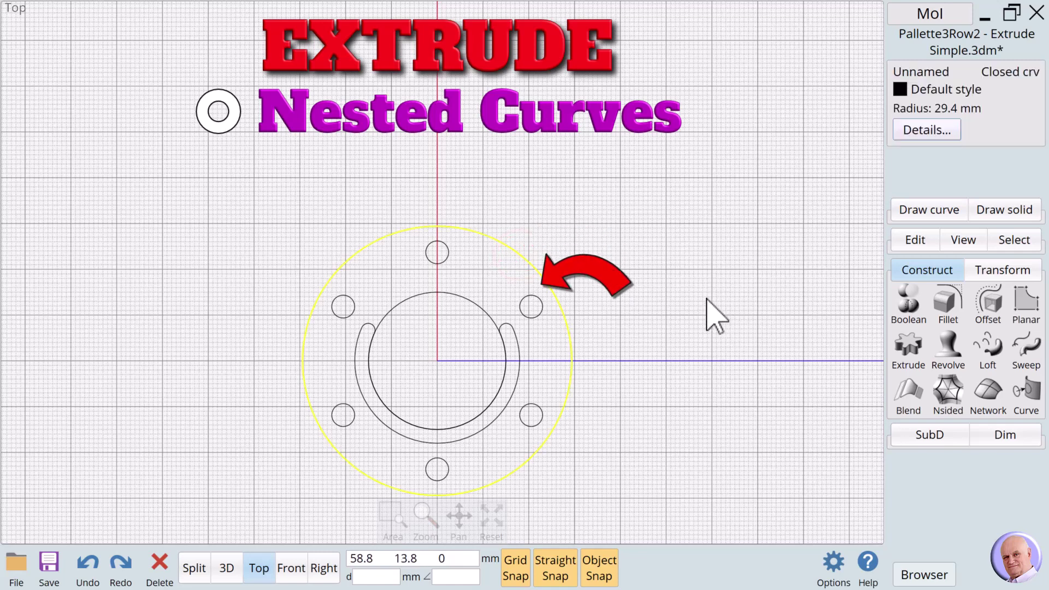
{"action": "left_click", "coordinate": [520, 313]}
{"action": "left_click", "coordinate": [437, 257]}
{"action": "left_click", "coordinate": [338, 321]}
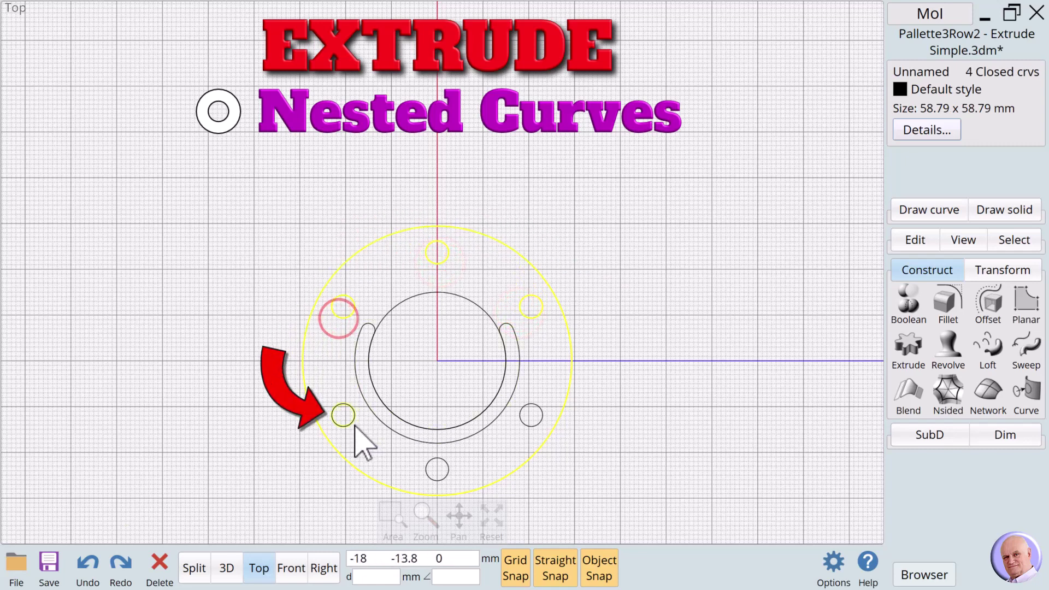
{"action": "left_click", "coordinate": [350, 424]}
{"action": "left_click", "coordinate": [432, 457]}
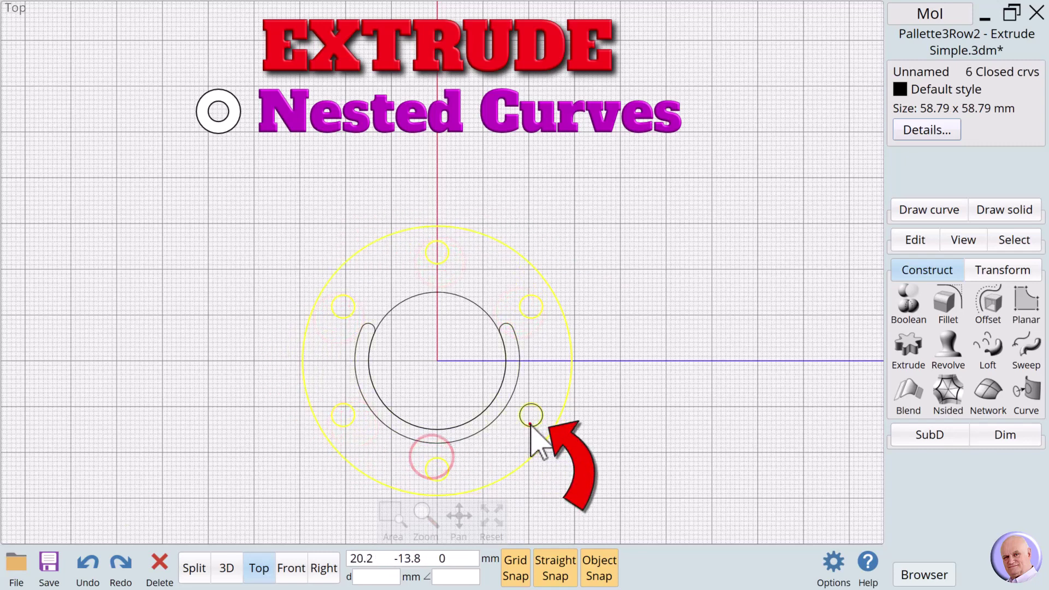
{"action": "left_click", "coordinate": [531, 421]}
{"action": "left_click", "coordinate": [486, 311]}
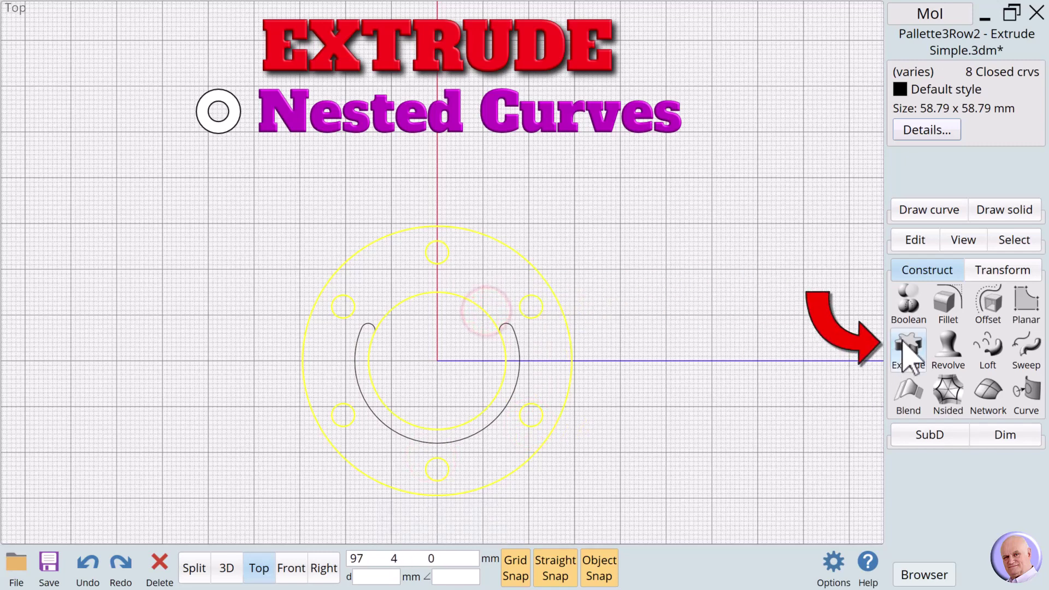
Extrude the selected curves 5 mm and view the resulting flange in 3D.
{"action": "left_click", "coordinate": [908, 350]}
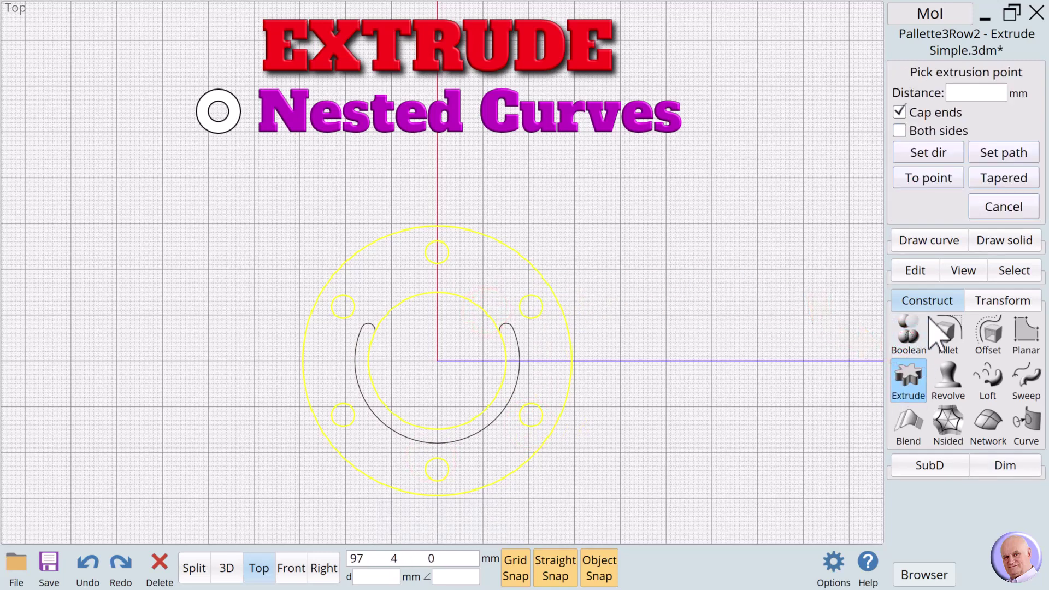
{"action": "left_click", "coordinate": [978, 91]}
{"action": "left_click", "coordinate": [939, 171]}
{"action": "left_click", "coordinate": [962, 265]}
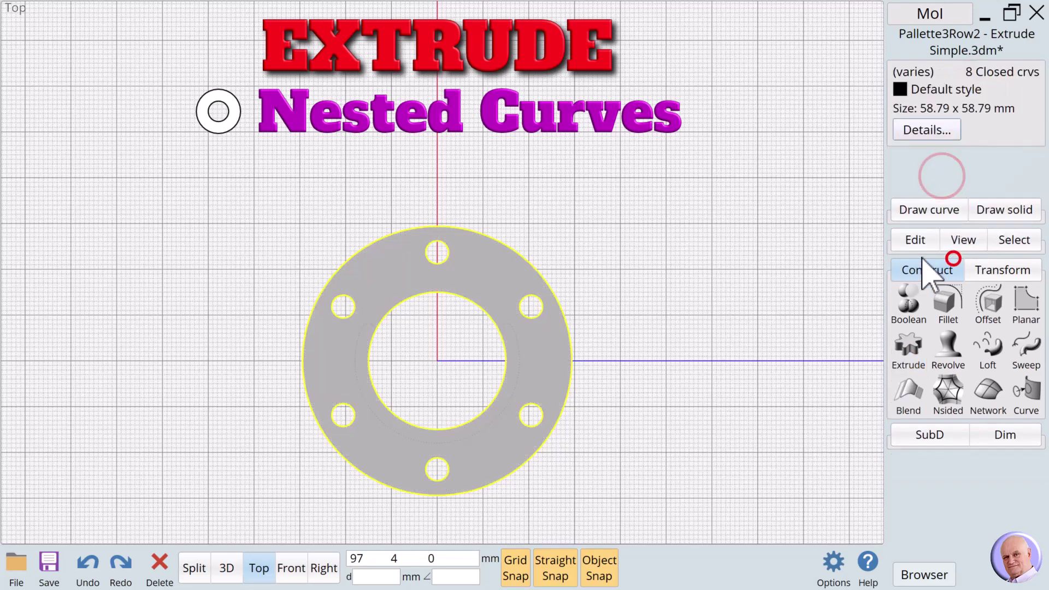
{"action": "left_click", "coordinate": [669, 347]}
{"action": "mouse_move", "coordinate": [437, 526]}
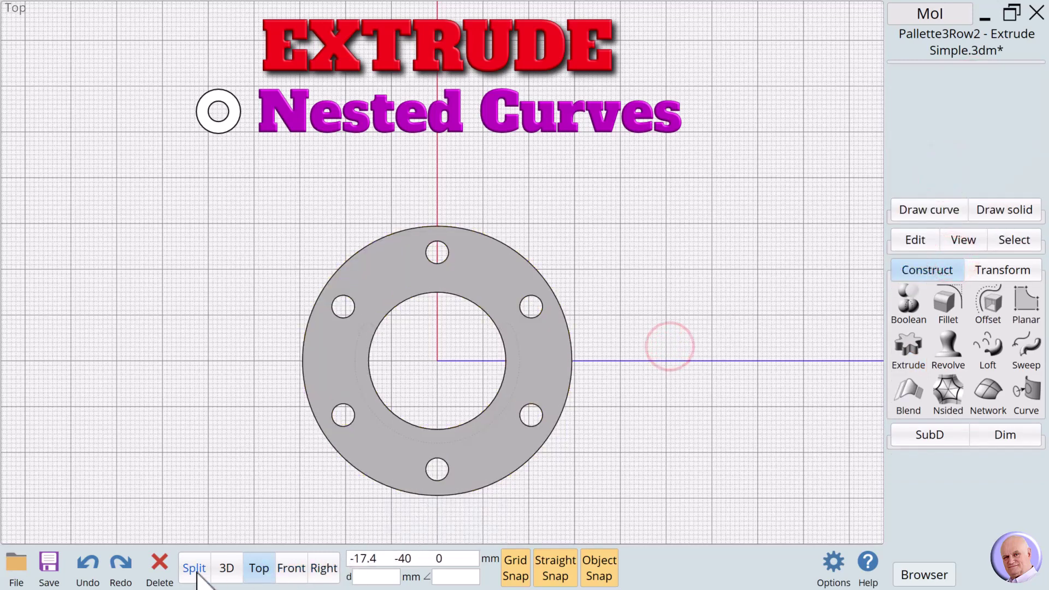
{"action": "left_click", "coordinate": [226, 568]}
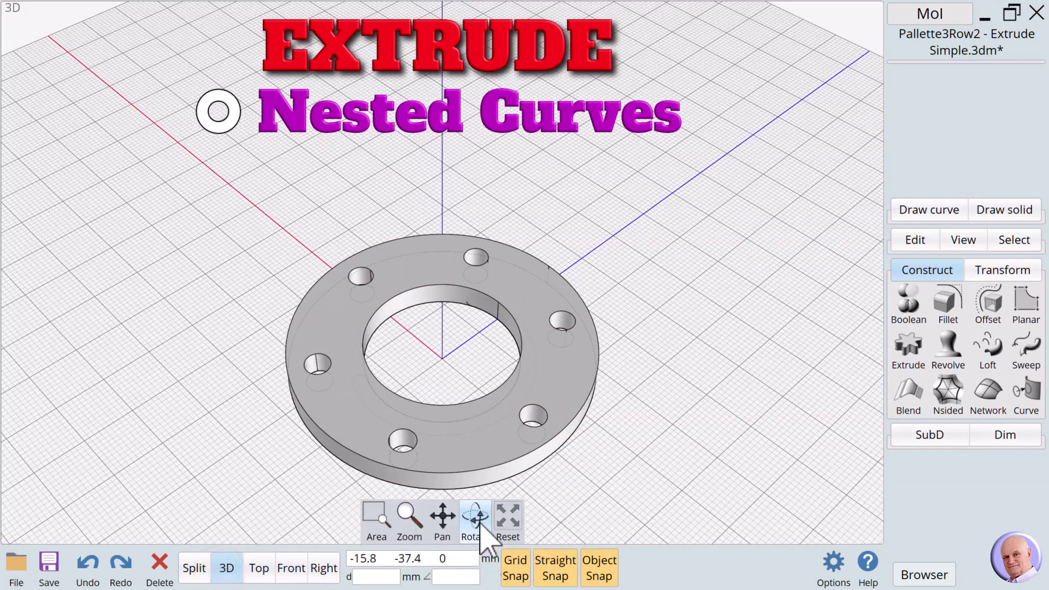
{"action": "mouse_move", "coordinate": [475, 524]}
{"action": "left_mouse_down"}
{"action": "mouse_move", "coordinate": [467, 517]}
{"action": "mouse_move", "coordinate": [473, 526]}
{"action": "left_mouse_up"}
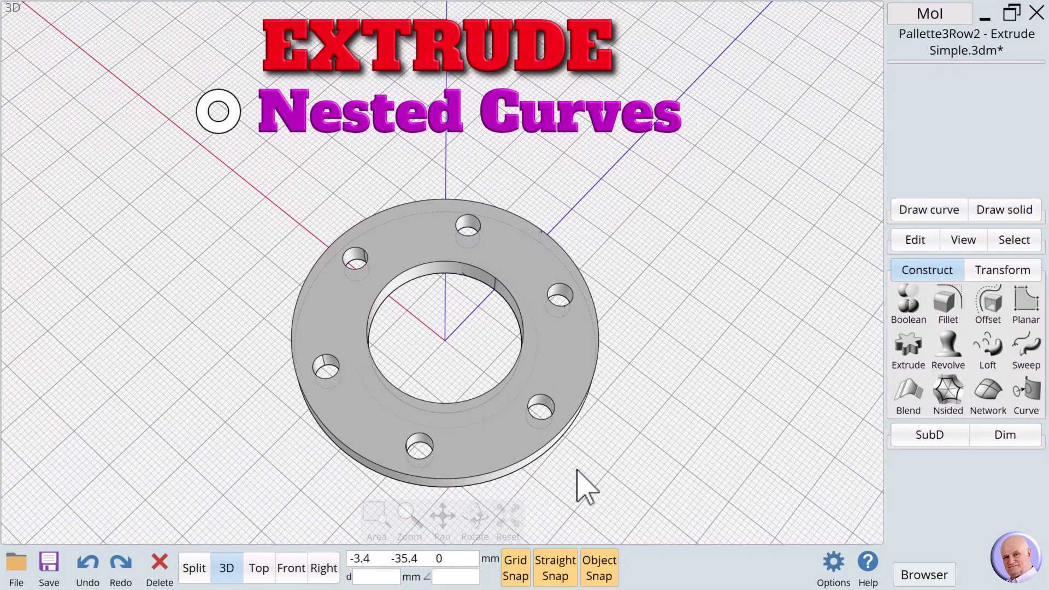
Extrude the C-shaped slot outline upward 20 mm into a curved wall around the bore.
{"action": "left_click", "coordinate": [475, 424]}
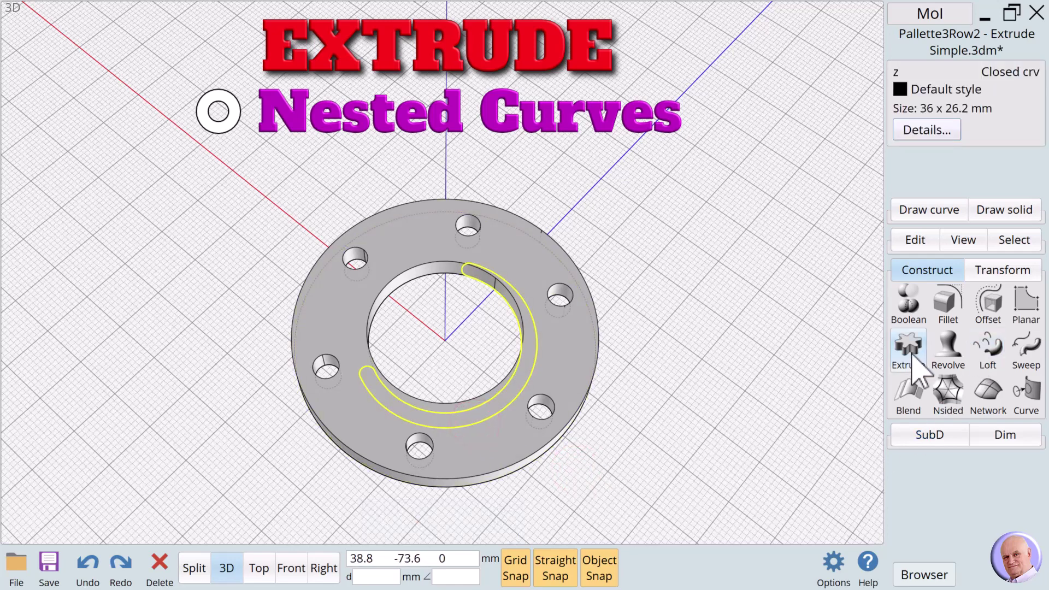
{"action": "left_click", "coordinate": [912, 361]}
{"action": "left_click", "coordinate": [961, 86]}
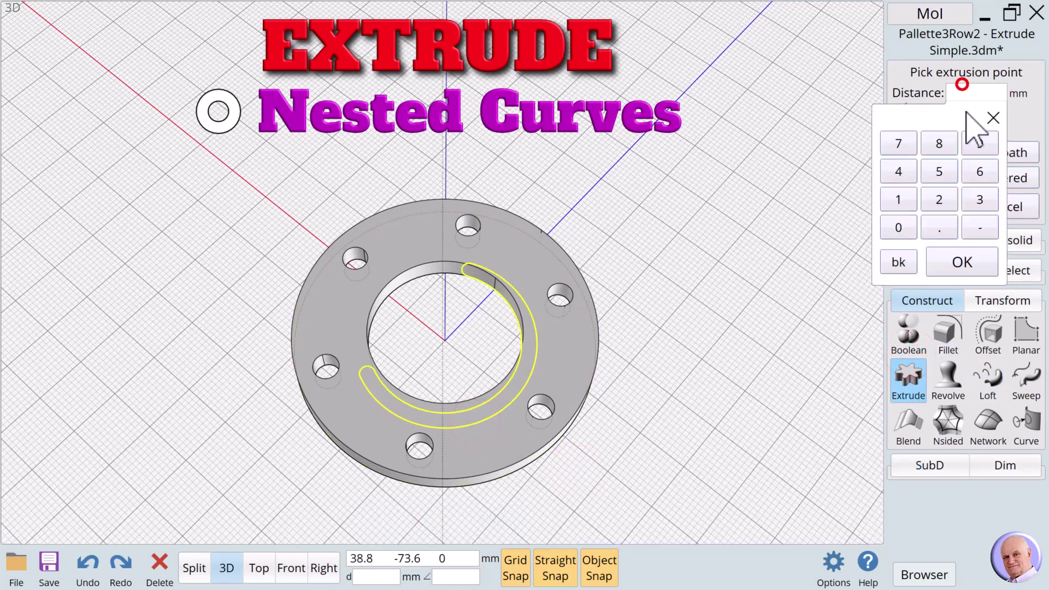
{"action": "left_click", "coordinate": [939, 199]}
{"action": "left_click", "coordinate": [899, 227]}
{"action": "left_click", "coordinate": [962, 262]}
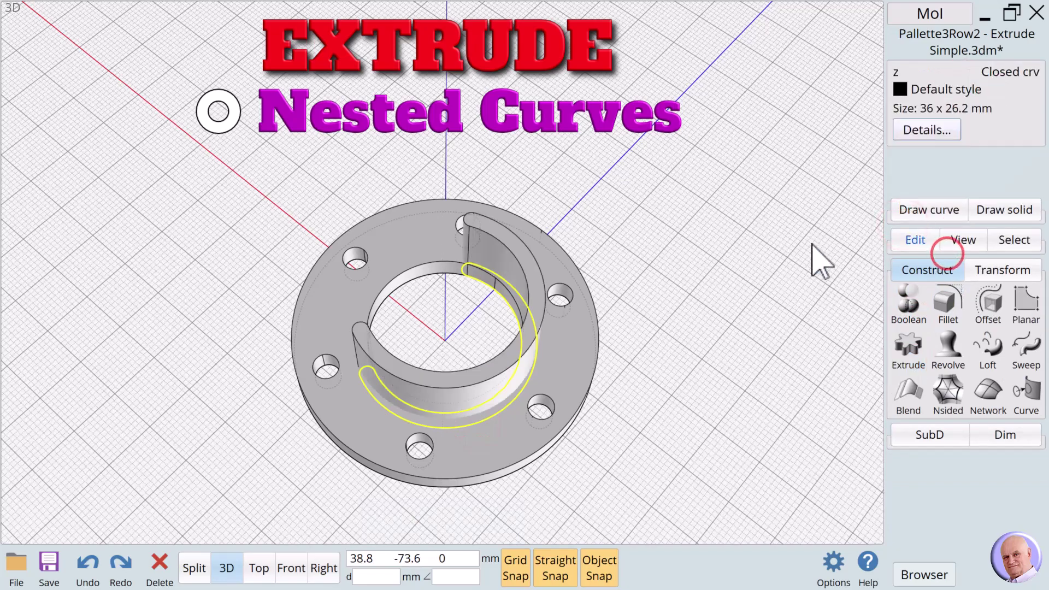
{"action": "left_click", "coordinate": [720, 313]}
{"action": "mouse_move", "coordinate": [471, 516]}
{"action": "left_mouse_down"}
{"action": "mouse_move", "coordinate": [466, 540]}
{"action": "mouse_move", "coordinate": [478, 532]}
{"action": "left_mouse_up"}
Apply a 1 mm chamfer to the slot outline and the flange's top face edges.
{"action": "left_click", "coordinate": [521, 411]}
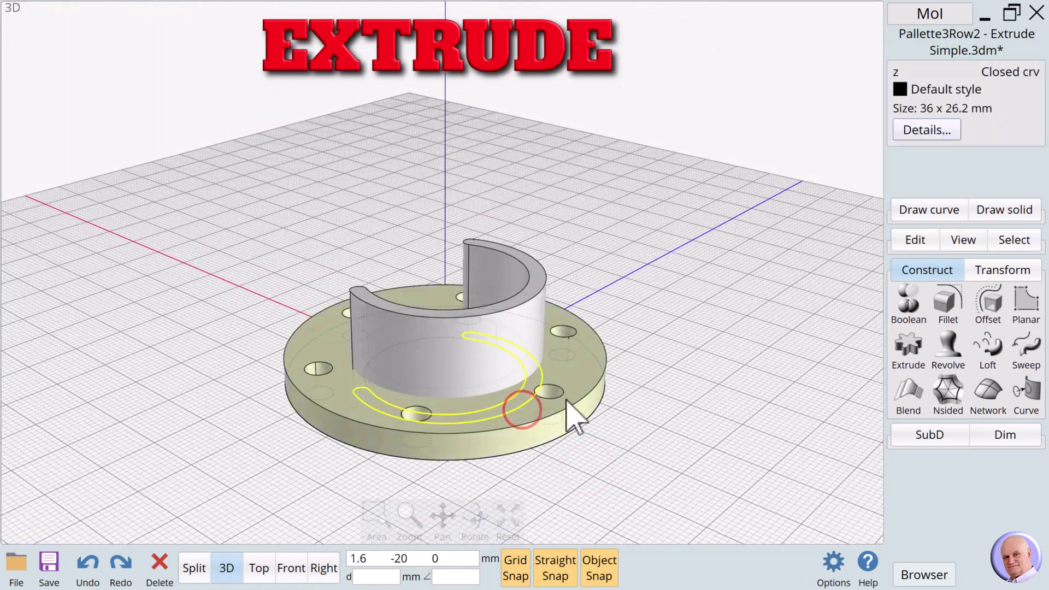
{"action": "left_click", "coordinate": [580, 389]}
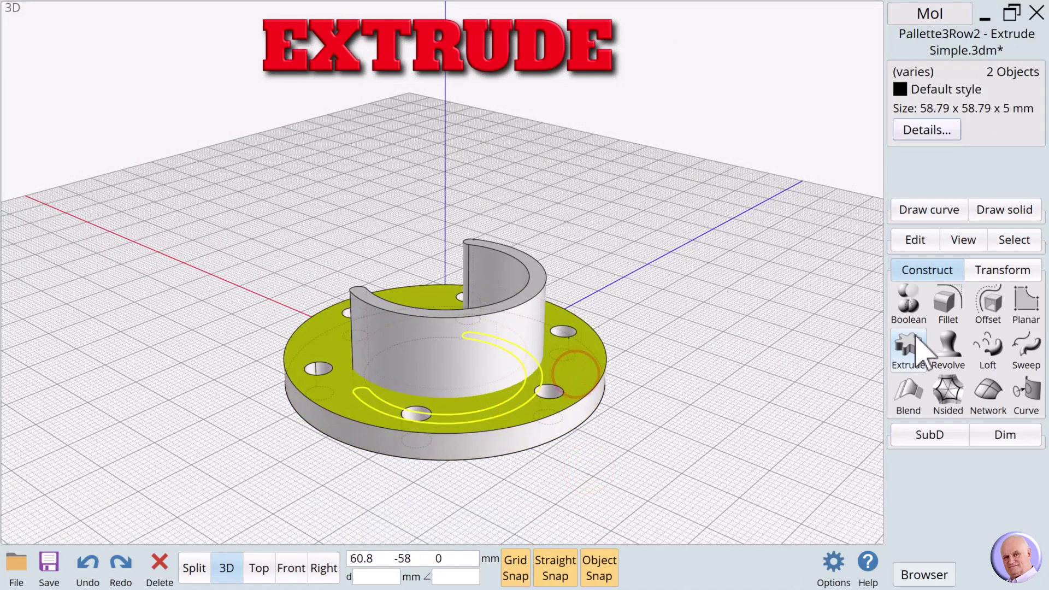
{"action": "left_click", "coordinate": [952, 320]}
{"action": "left_click", "coordinate": [951, 325]}
{"action": "left_click", "coordinate": [970, 88]}
{"action": "left_click", "coordinate": [902, 201]}
{"action": "left_click", "coordinate": [949, 254]}
{"action": "left_click", "coordinate": [633, 447]}
{"action": "left_click_drag", "start_coordinate": [468, 516], "coordinate": [597, 452]}
{"action": "left_click", "coordinate": [928, 155]}
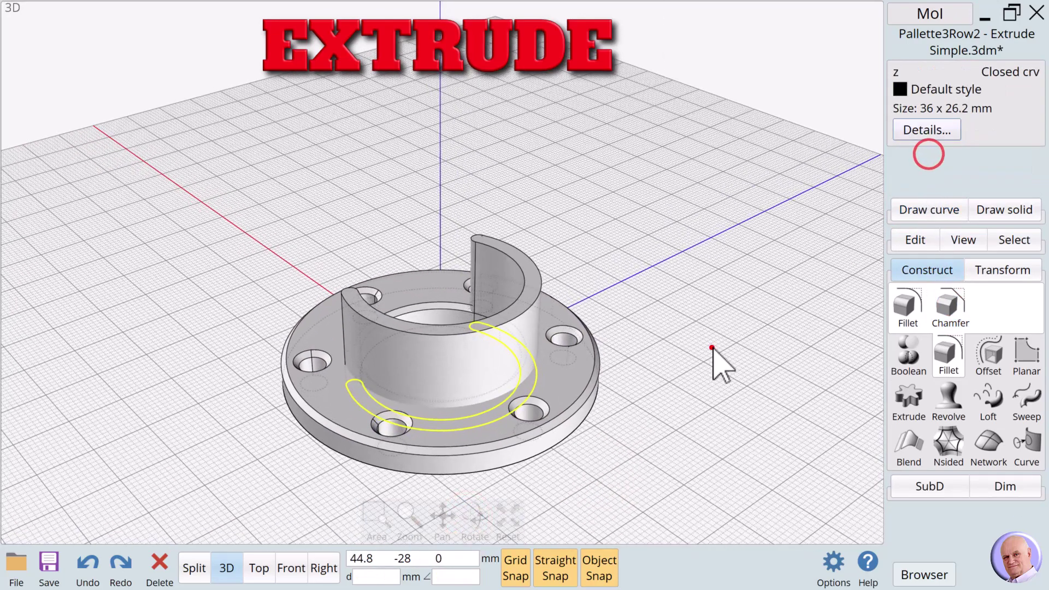
Boolean-union the flange and the tube wall into a single solid.
{"action": "left_click", "coordinate": [565, 383]}
{"action": "left_click", "coordinate": [477, 367]}
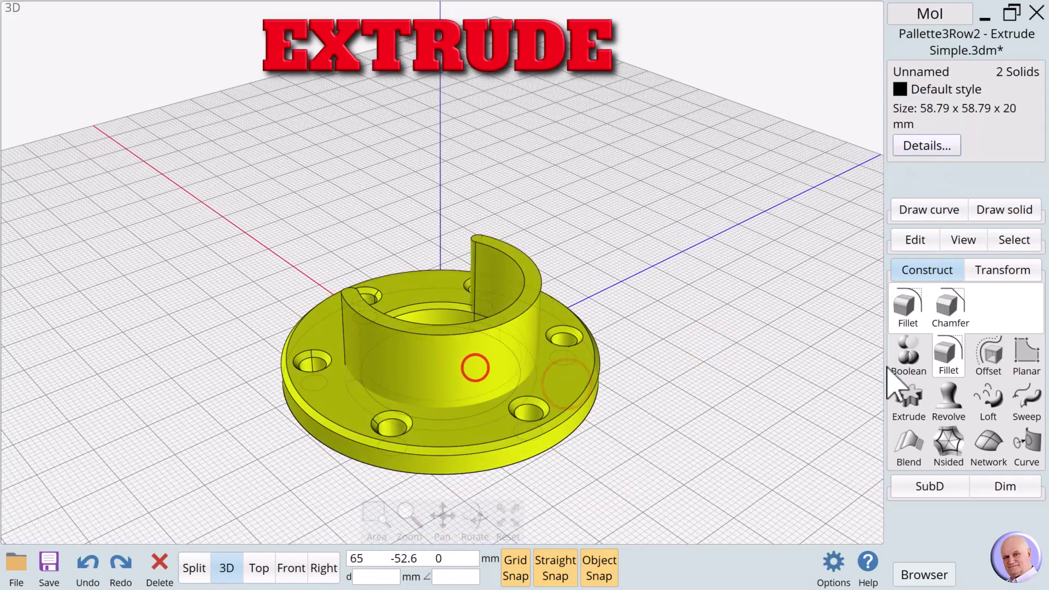
{"action": "left_click", "coordinate": [907, 348]}
{"action": "left_click", "coordinate": [941, 303]}
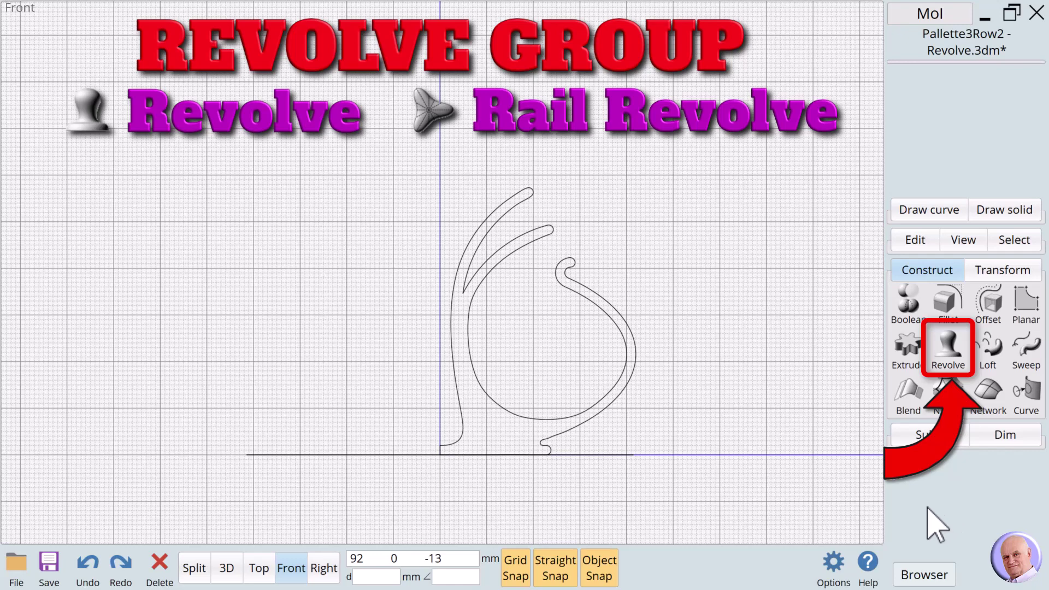
Start a plain Revolve and pick the closed vase profile curves to spin.
{"action": "left_click", "coordinate": [946, 349]}
{"action": "left_click", "coordinate": [954, 352]}
{"action": "left_click", "coordinate": [918, 355]}
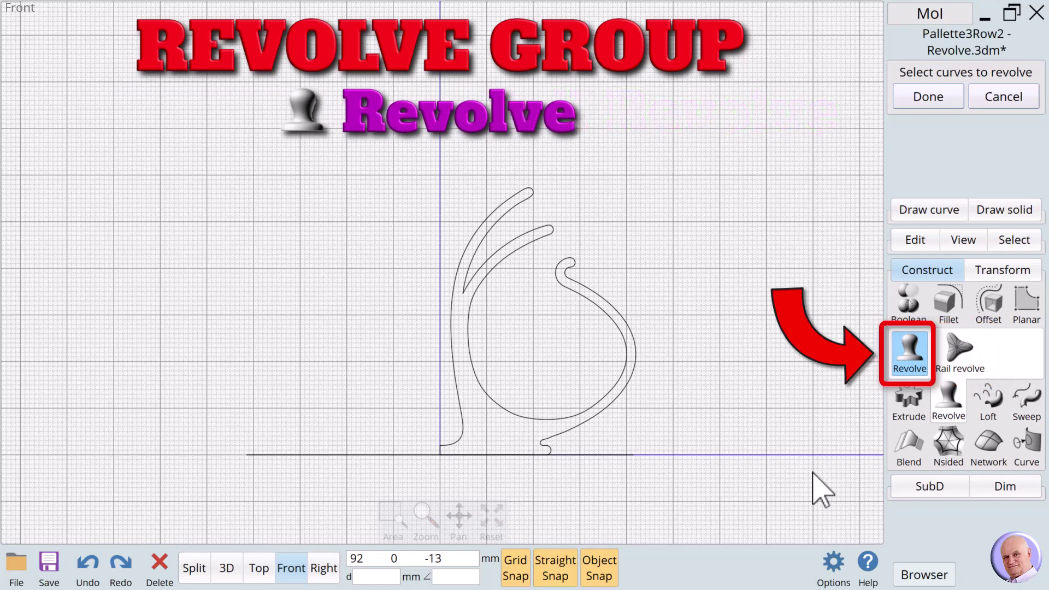
{"action": "left_click", "coordinate": [907, 362]}
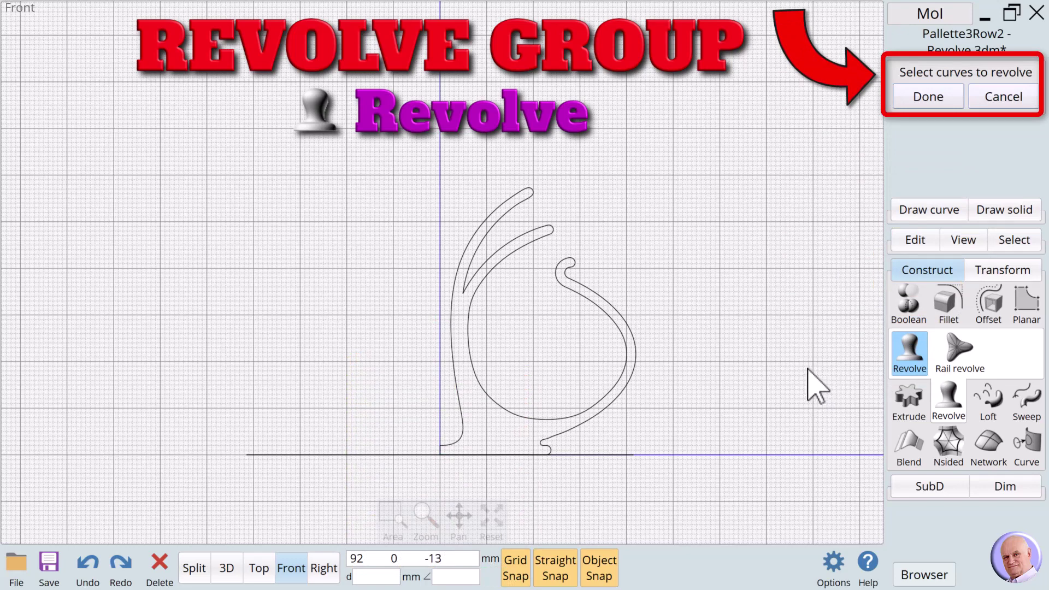
{"action": "left_click", "coordinate": [619, 312]}
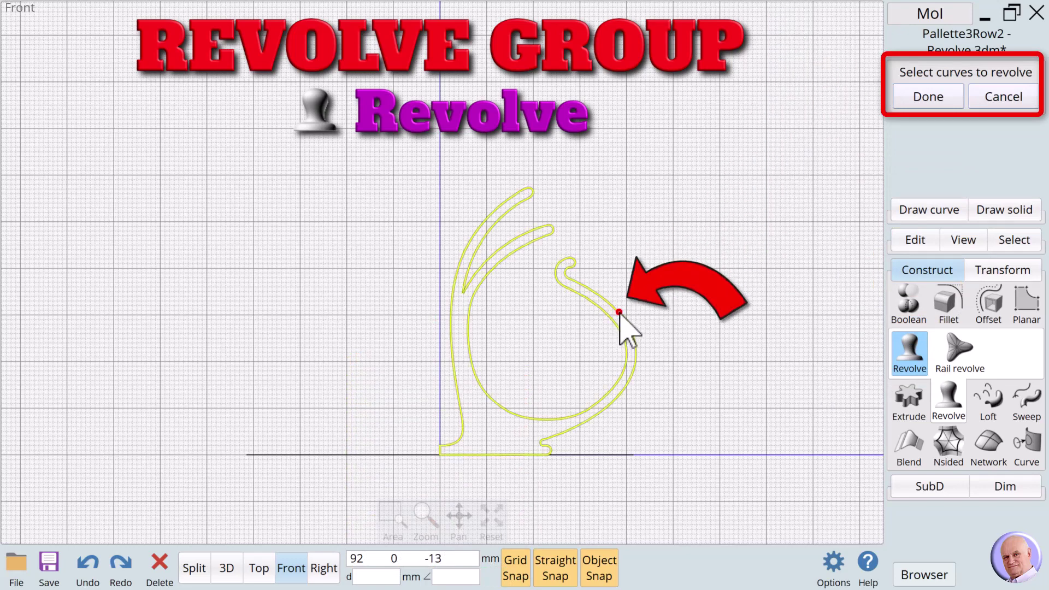
Revolve the profile 360° around the vertical line, picking its upper and lower axis points.
{"action": "left_click", "coordinate": [911, 98]}
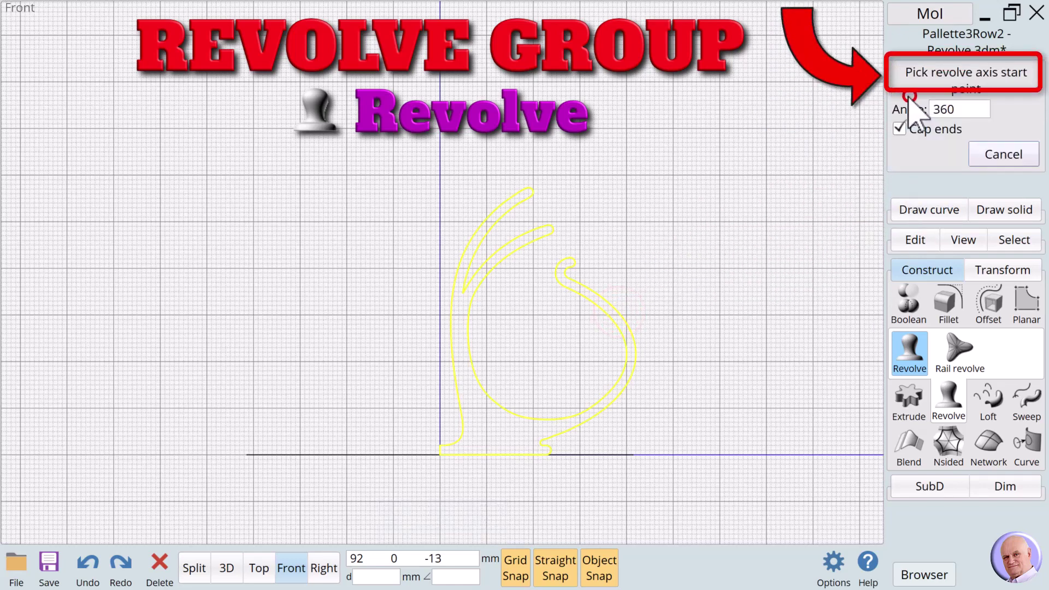
{"action": "left_click", "coordinate": [442, 197]}
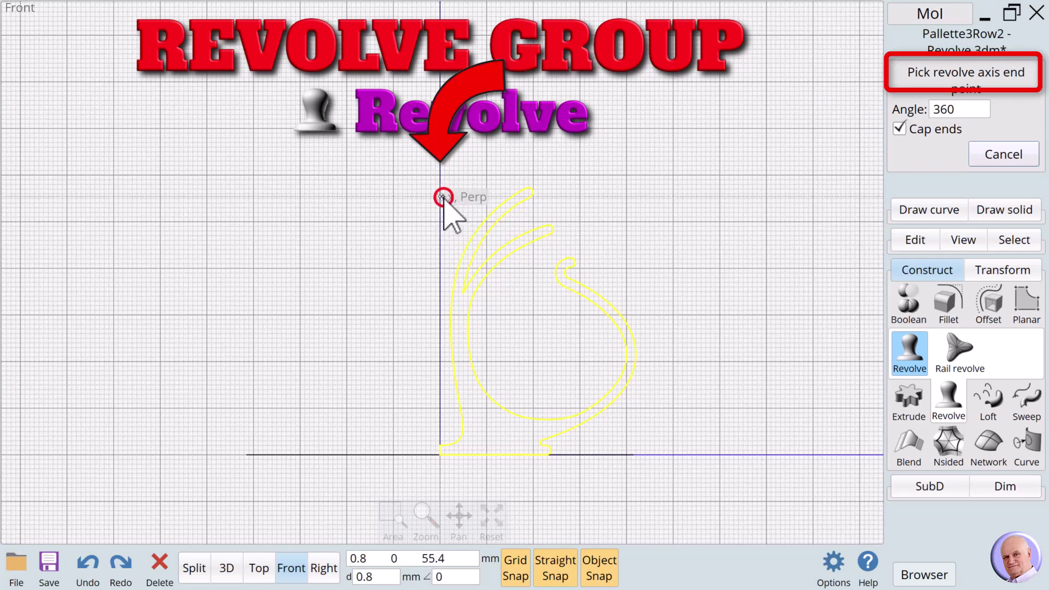
{"action": "left_click", "coordinate": [440, 365]}
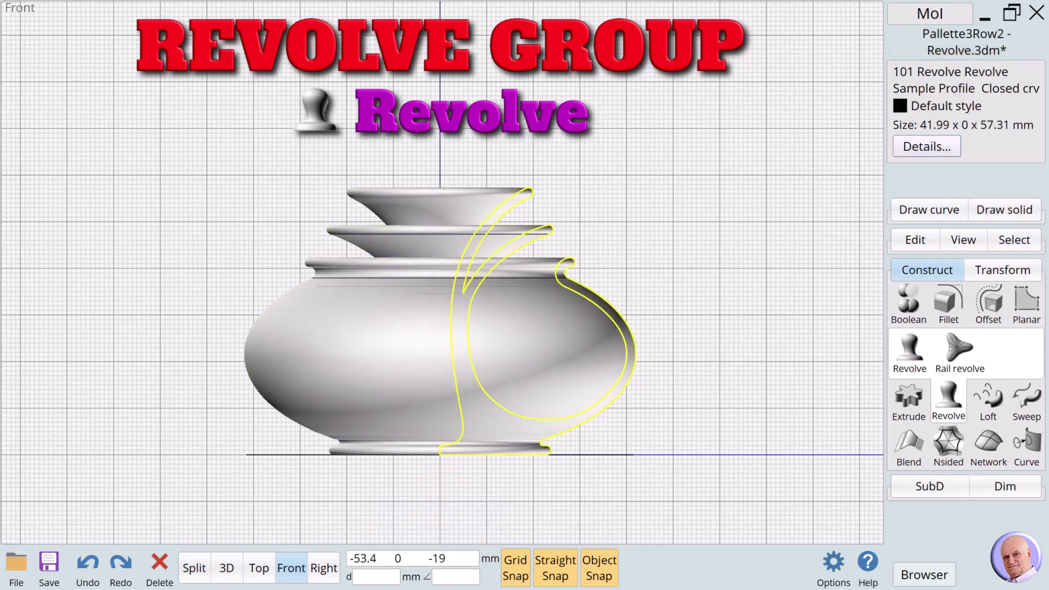
Switch to the perspective 3D view and orbit to a side-on look at the vase.
{"action": "left_click", "coordinate": [220, 571]}
{"action": "mouse_move", "coordinate": [476, 520]}
{"action": "left_click_drag", "start_coordinate": [475, 520], "coordinate": [597, 485]}
Delete the revolved vase solid.
{"action": "left_click", "coordinate": [604, 444]}
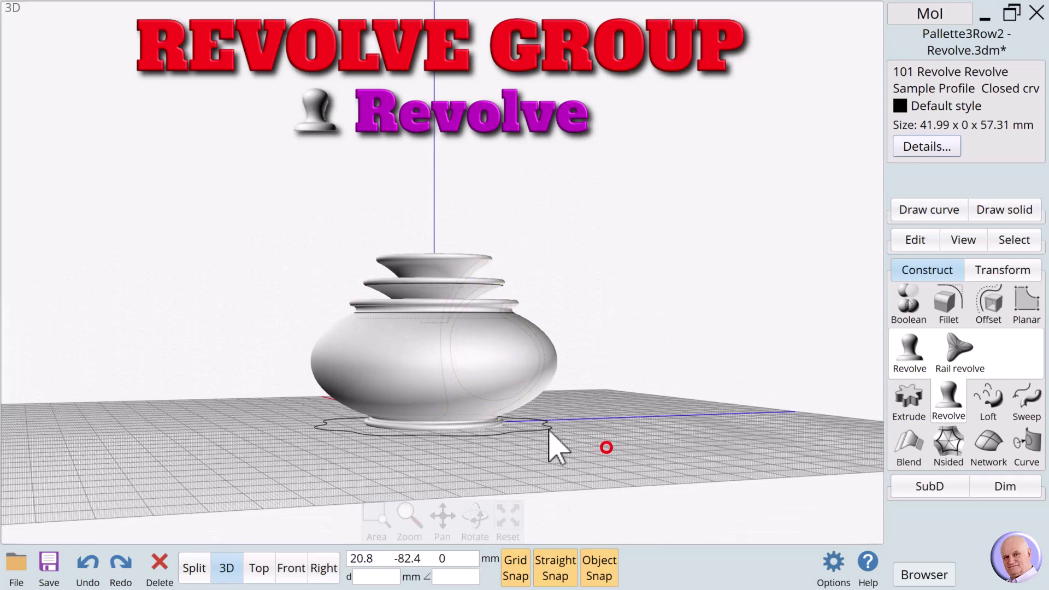
{"action": "left_click", "coordinate": [382, 351]}
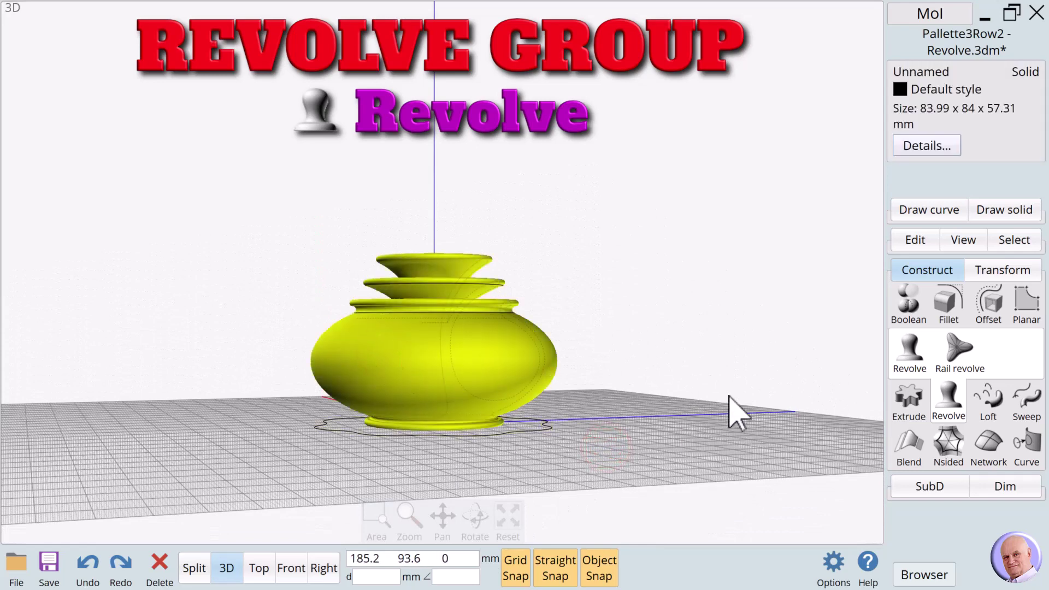
{"action": "key", "text": "Delete"}
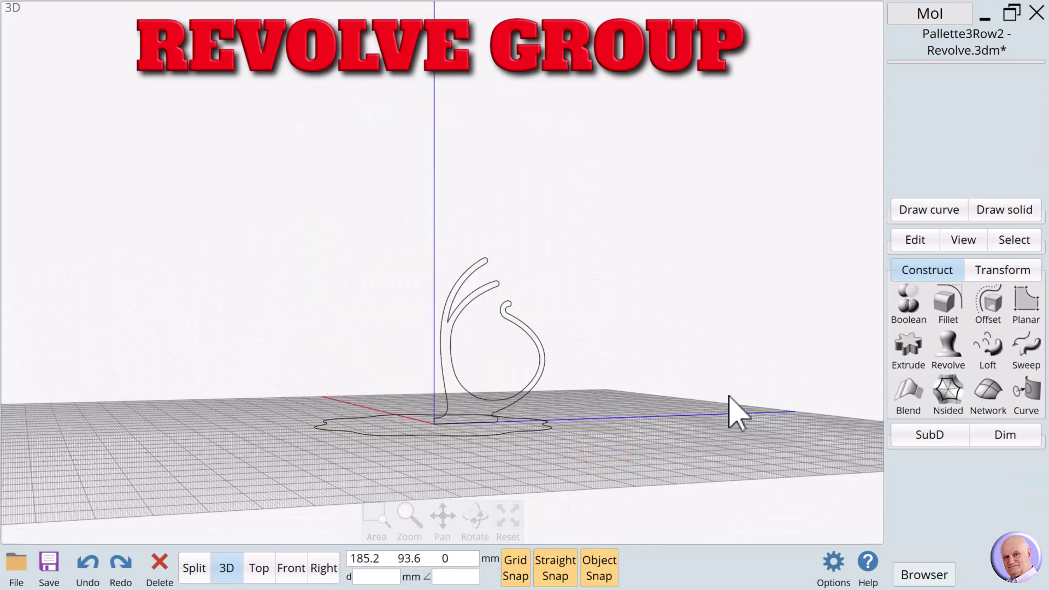
Return to the Front view and start a Rail revolve.
{"action": "left_click", "coordinate": [290, 568]}
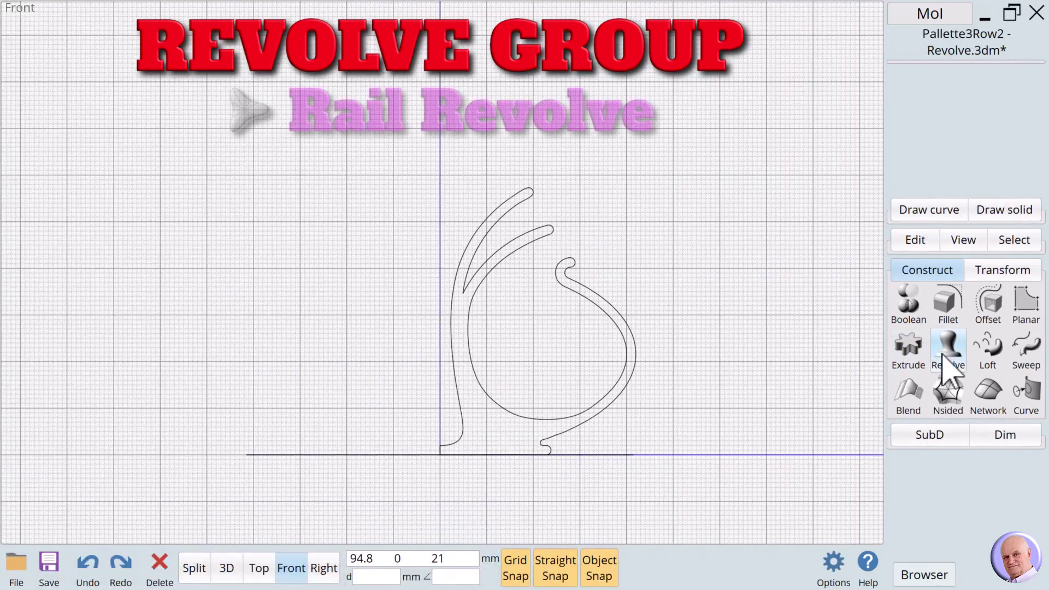
{"action": "left_click", "coordinate": [948, 349]}
{"action": "left_click", "coordinate": [956, 354]}
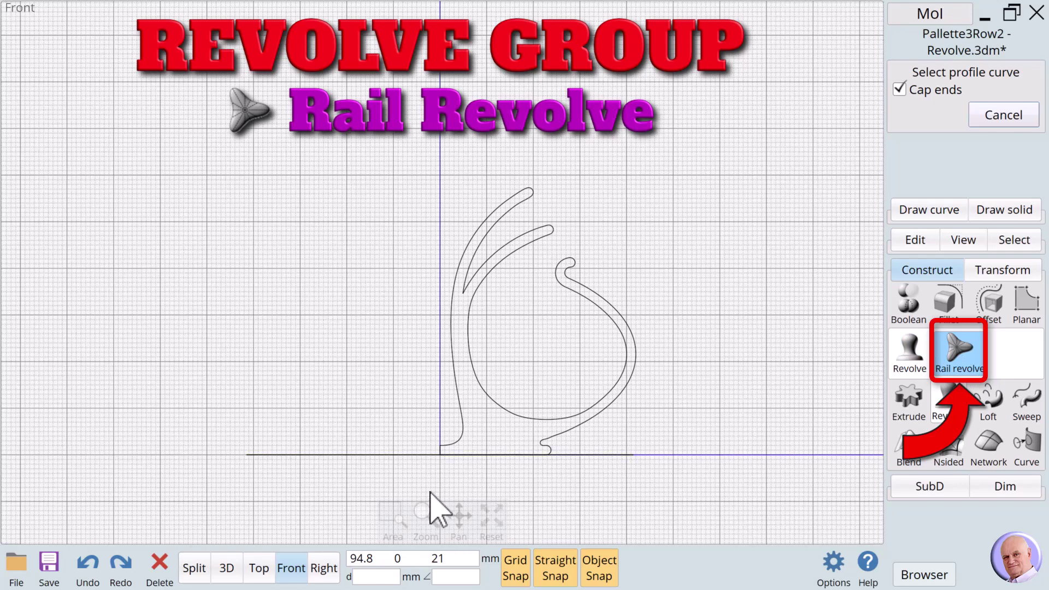
Check the wavy rail in 3D, then pick the vase profile and the wavy ground curve as rail.
{"action": "left_click", "coordinate": [227, 568]}
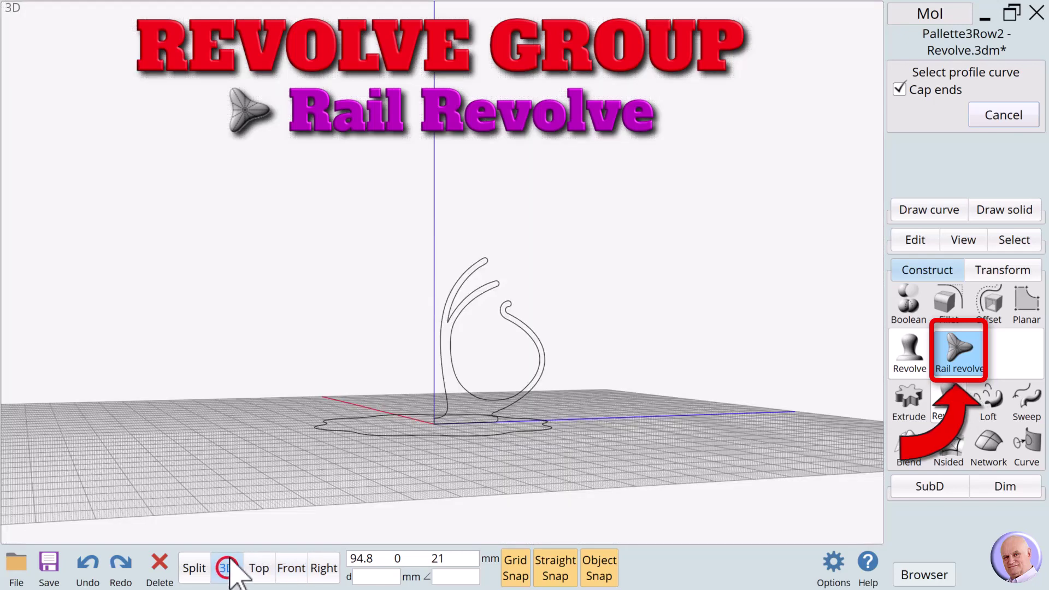
{"action": "left_click_drag", "start_coordinate": [473, 517], "coordinate": [476, 531]}
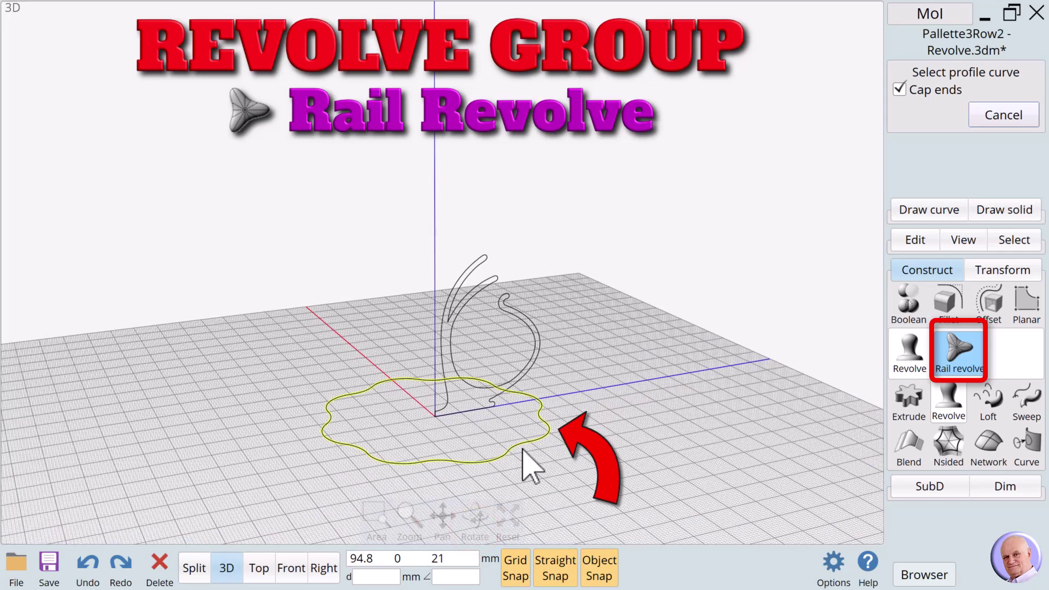
{"action": "left_click", "coordinate": [291, 569]}
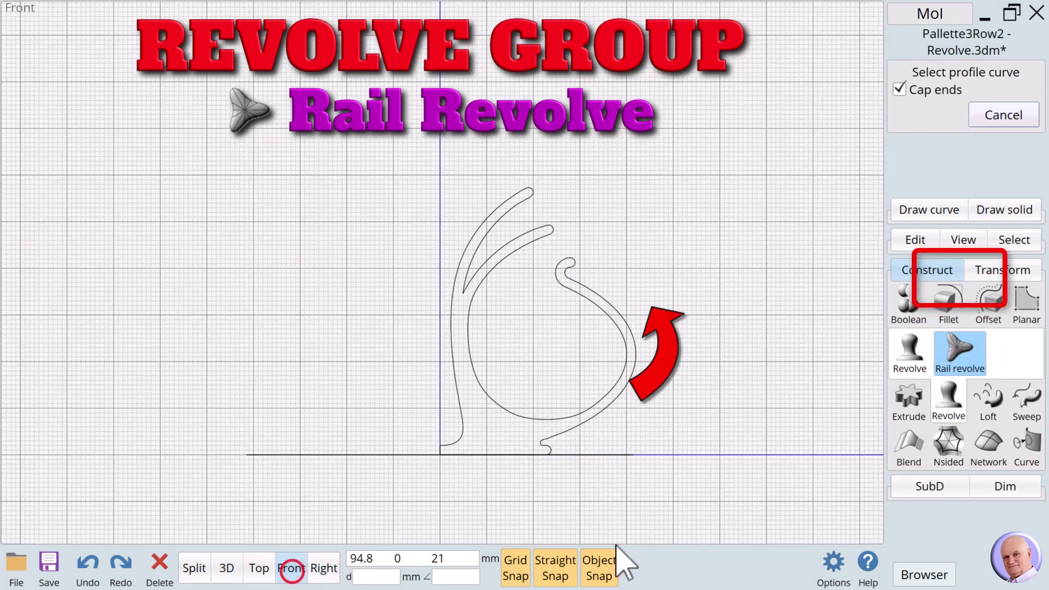
{"action": "left_click", "coordinate": [709, 416]}
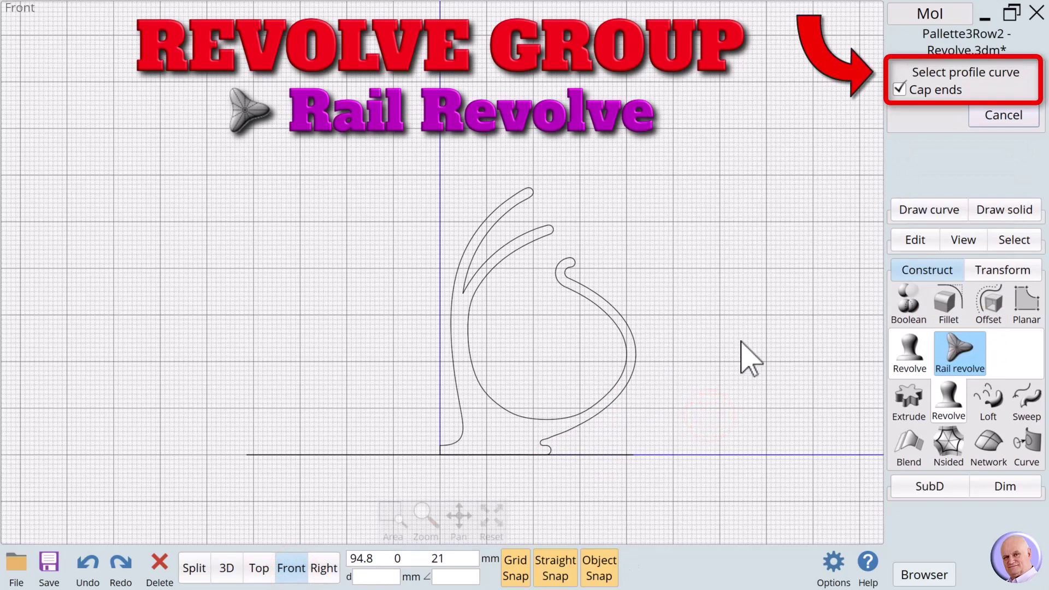
{"action": "left_click", "coordinate": [591, 294]}
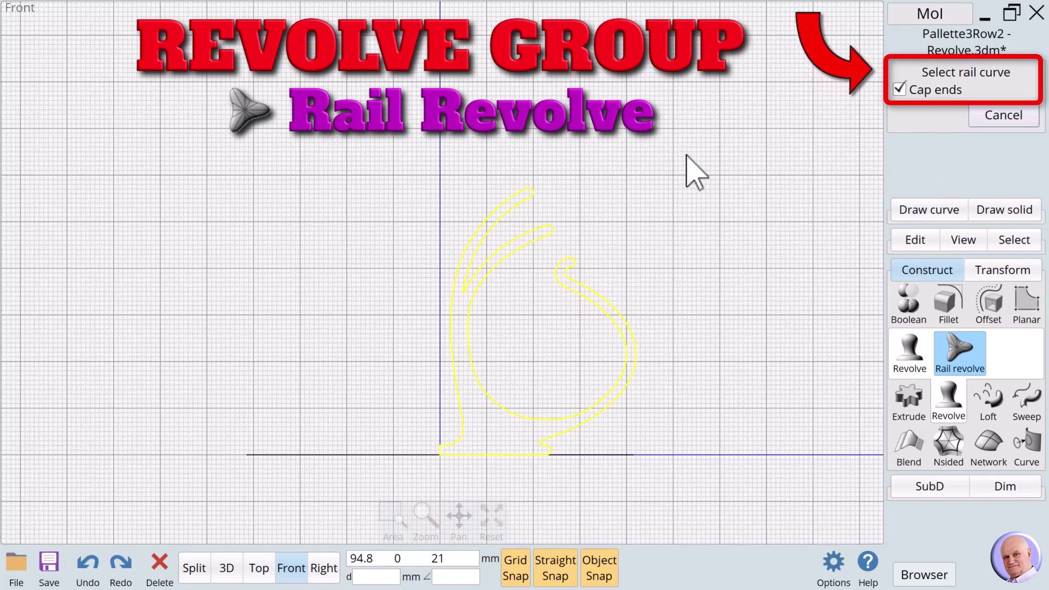
{"action": "left_click", "coordinate": [428, 455]}
Set the revolve axis along the vertical line, from its upper point down near the base.
{"action": "left_click", "coordinate": [384, 456]}
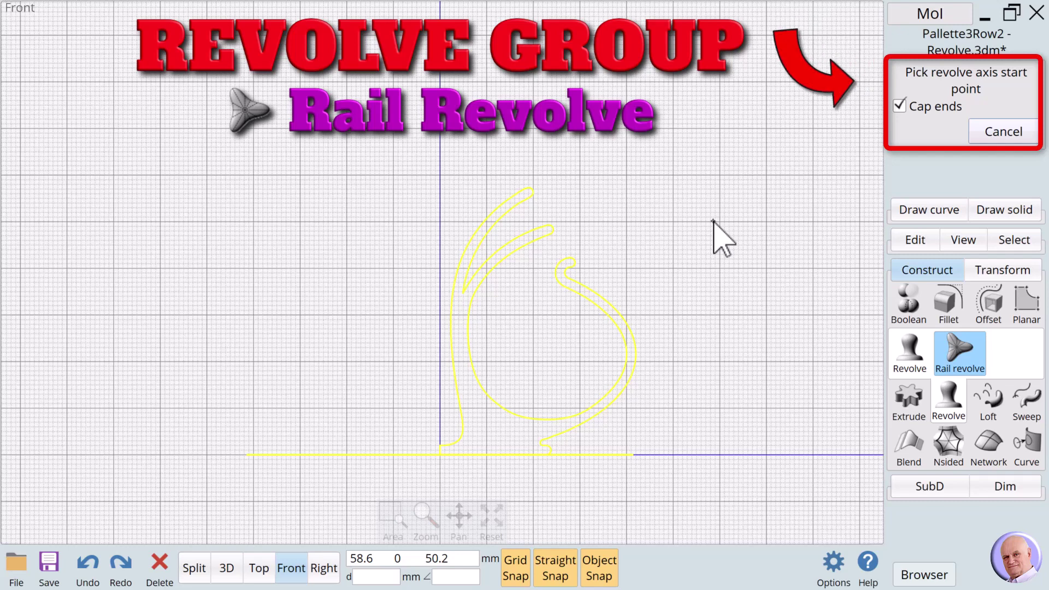
{"action": "left_click", "coordinate": [441, 213]}
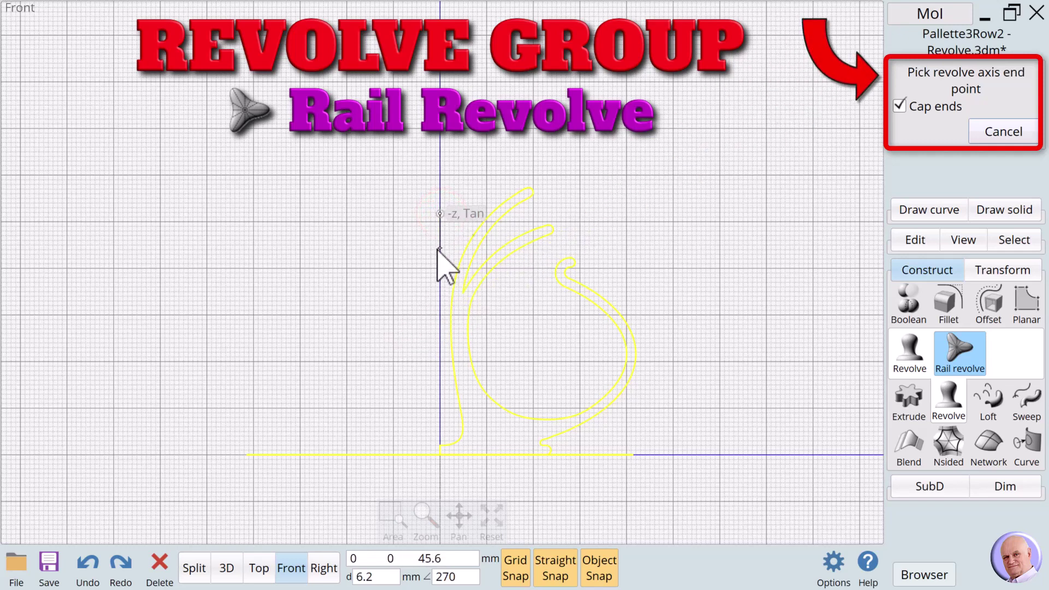
{"action": "left_click", "coordinate": [439, 389]}
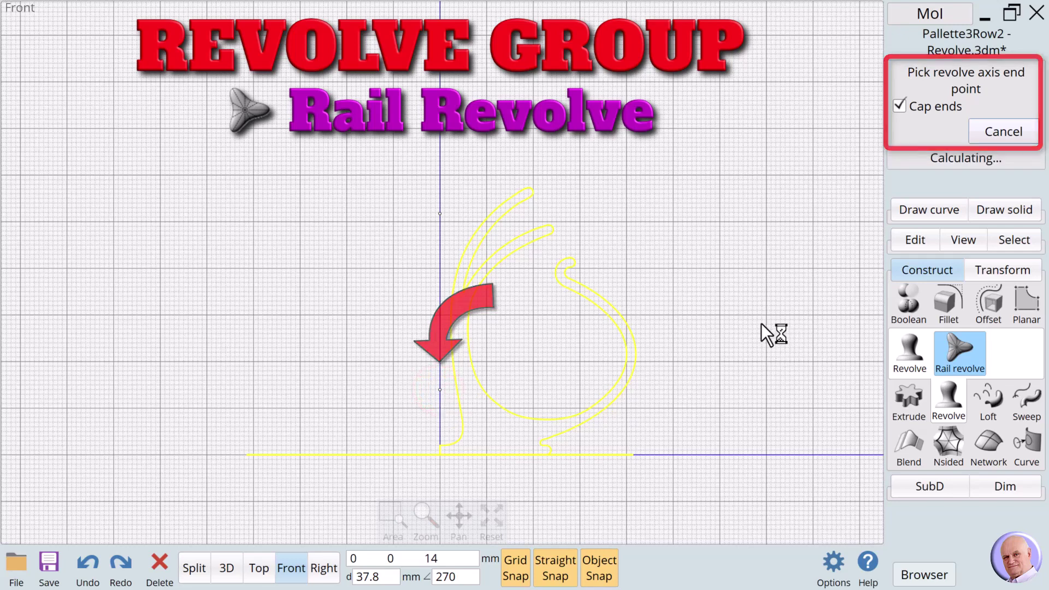
Switch to the 3D view, deselect the curves, and orbit to see the fluted vase from above.
{"action": "left_click", "coordinate": [227, 568]}
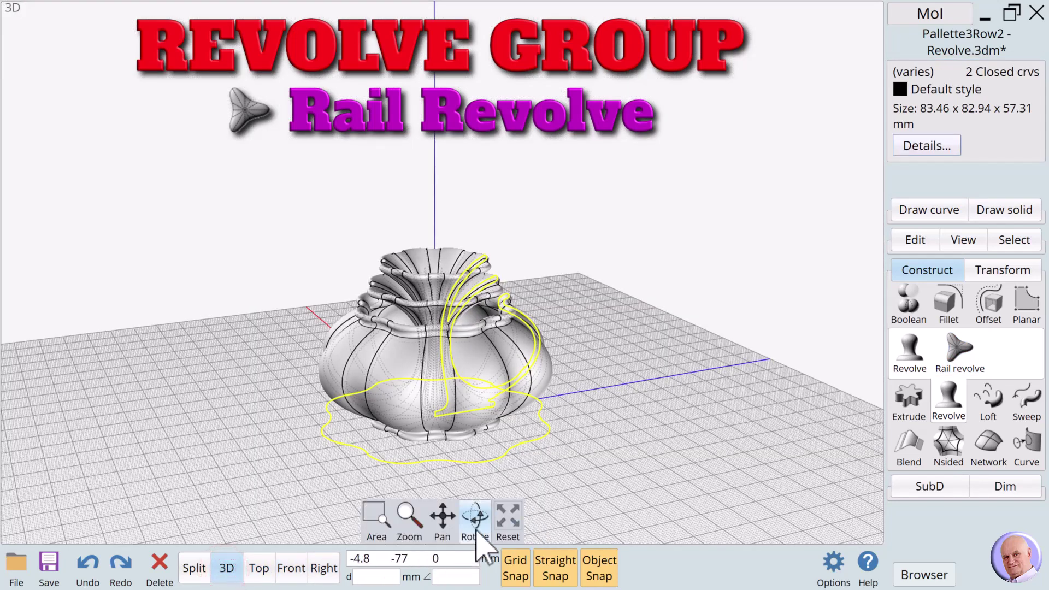
{"action": "left_click_drag", "start_coordinate": [475, 516], "coordinate": [569, 487]}
{"action": "left_click", "coordinate": [561, 471]}
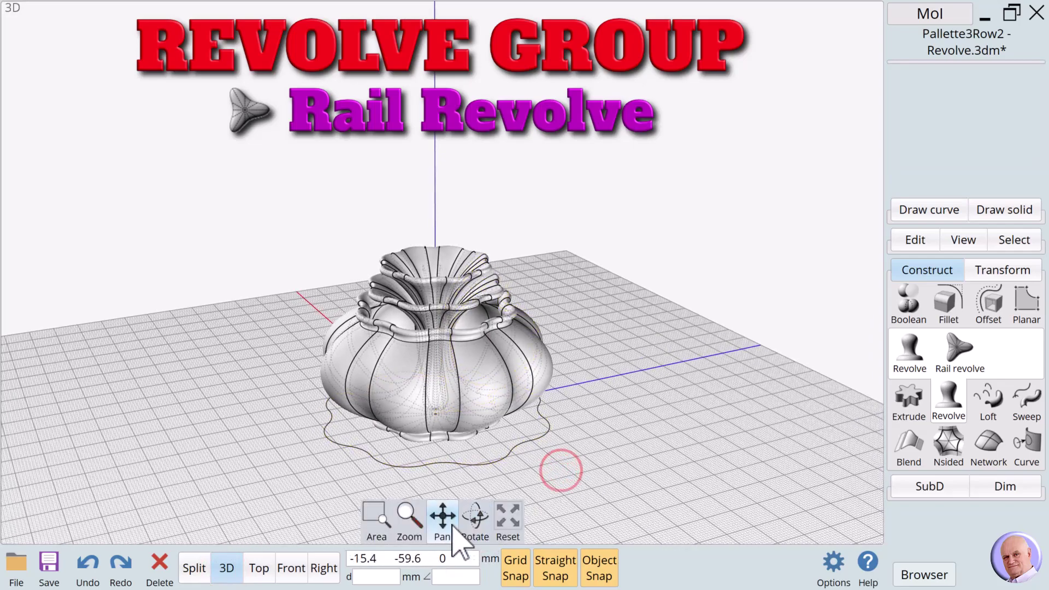
{"action": "left_click_drag", "start_coordinate": [475, 517], "coordinate": [460, 530]}
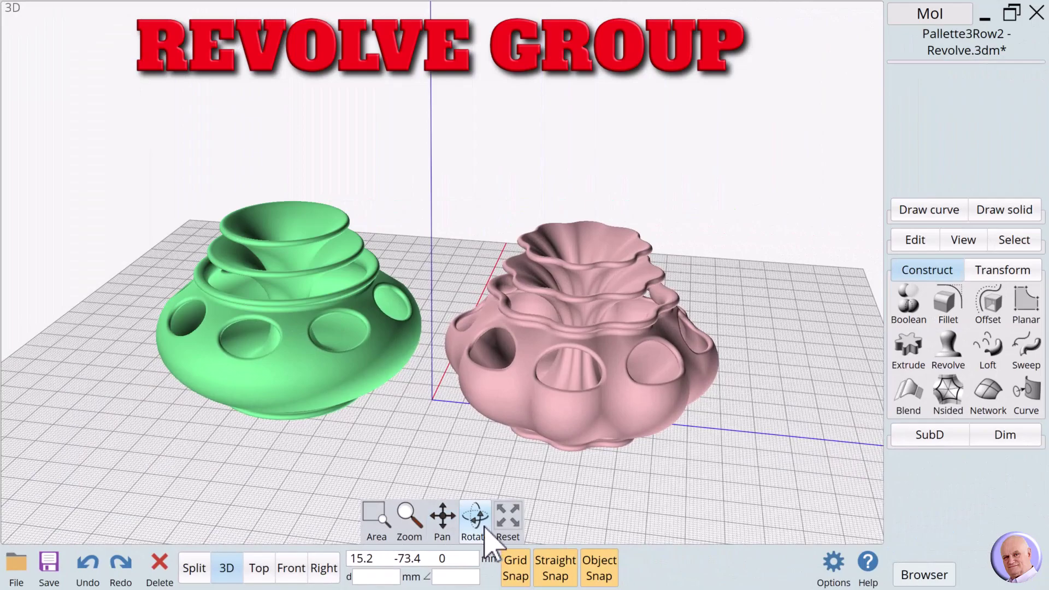
{"action": "mouse_move", "coordinate": [485, 526]}
{"action": "left_mouse_down"}
{"action": "mouse_move", "coordinate": [473, 523]}
{"action": "mouse_move", "coordinate": [478, 535]}
{"action": "mouse_move", "coordinate": [497, 529]}
{"action": "mouse_move", "coordinate": [475, 520]}
{"action": "left_mouse_up"}
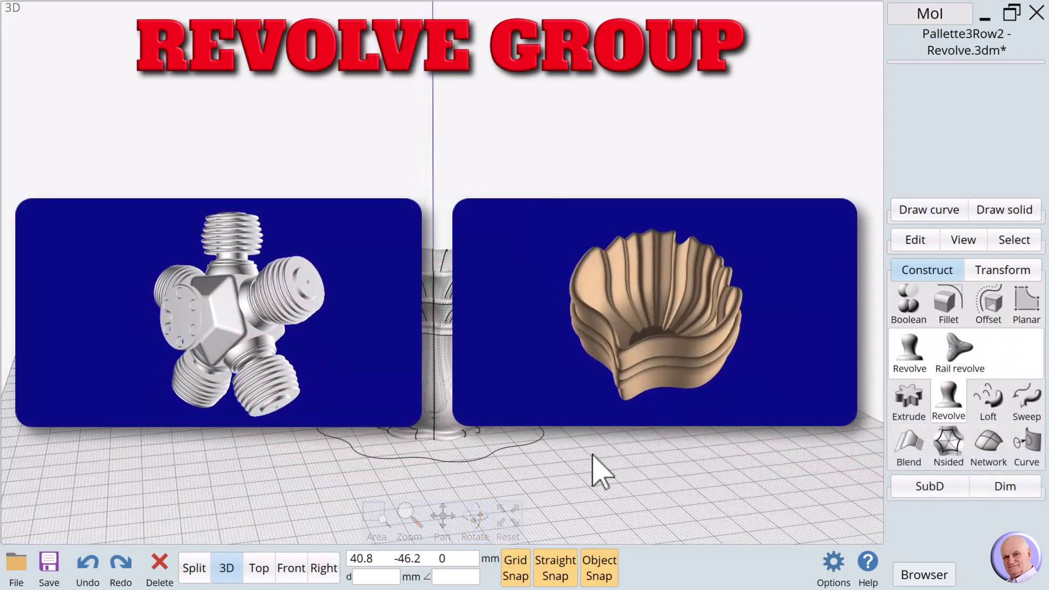